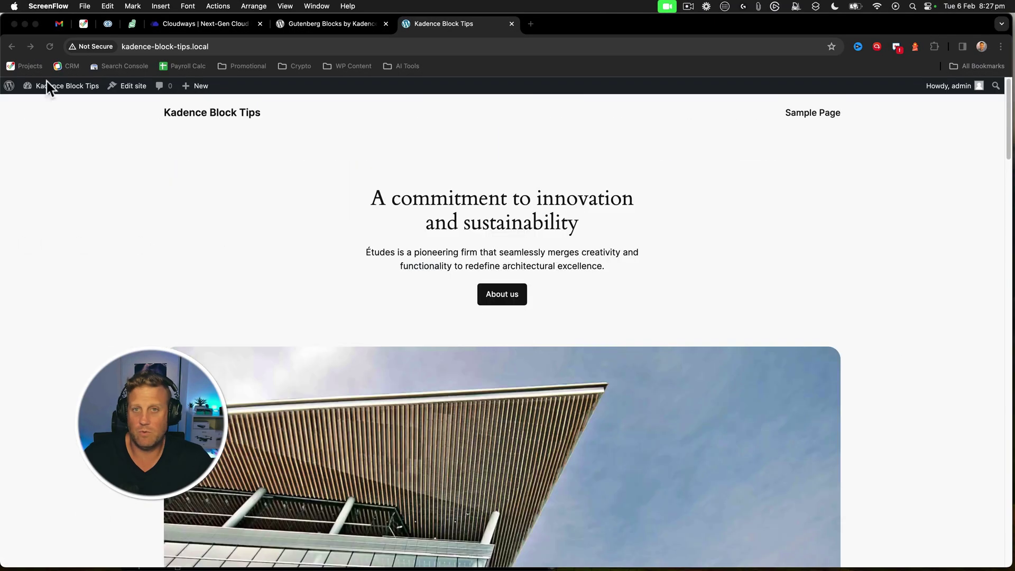
Step: Open the Hello world! post for editing from the posts list
{"action": "mouse_move", "coordinate": [66, 86]}
{"action": "left_click", "coordinate": [55, 108]}
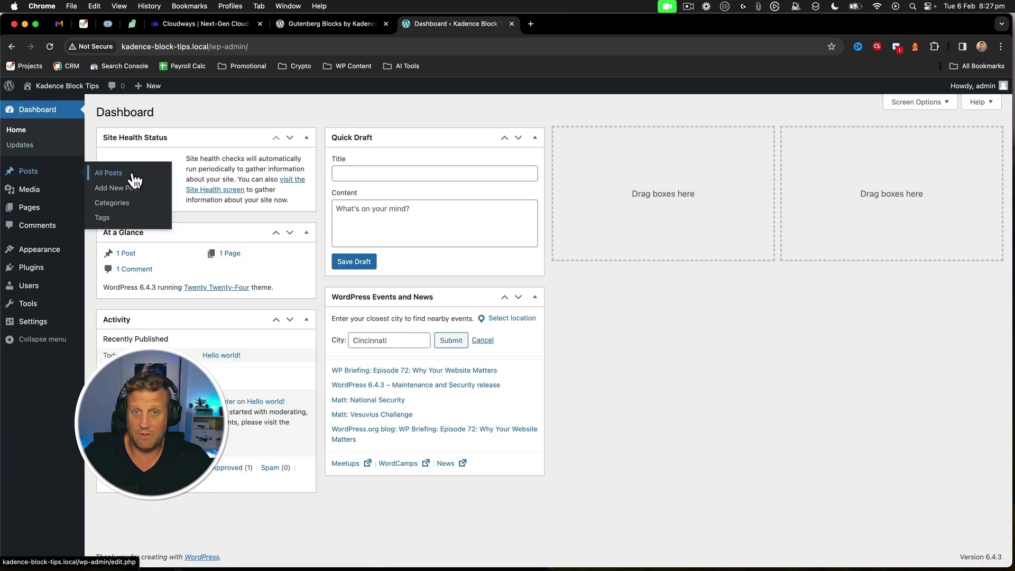
{"action": "left_click", "coordinate": [132, 176]}
{"action": "mouse_move", "coordinate": [27, 133]}
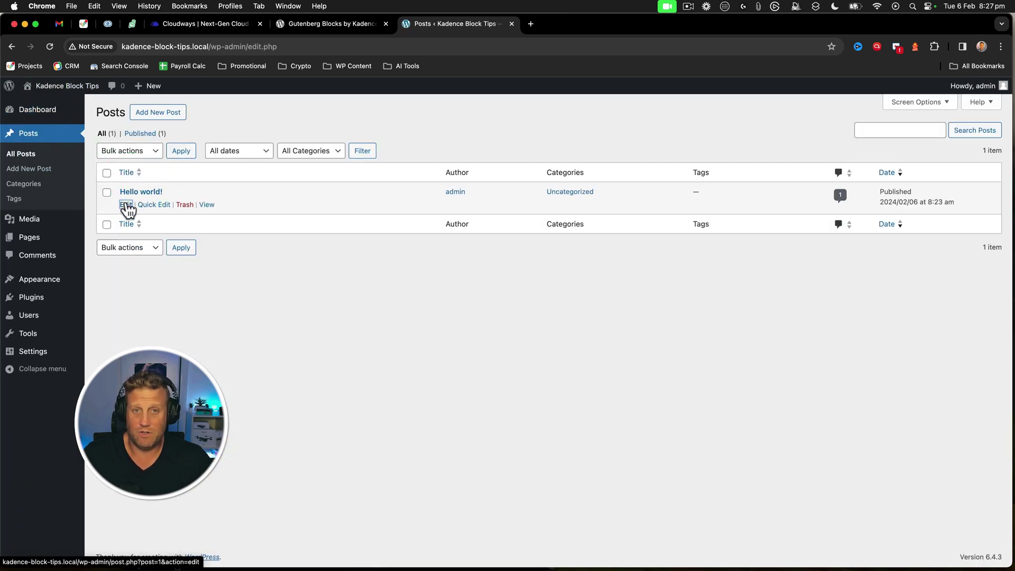
{"action": "left_click", "coordinate": [127, 206]}
Step: Add a Gallery block below the intro text and choose the Media Library as its source
{"action": "left_click", "coordinate": [629, 256]}
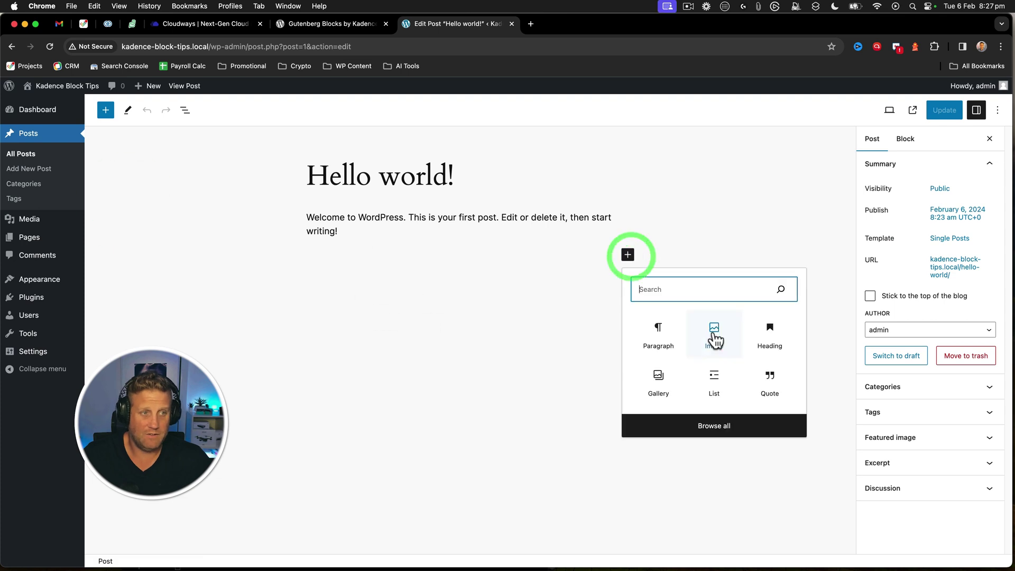
{"action": "left_click", "coordinate": [658, 382]}
{"action": "left_click", "coordinate": [340, 317]}
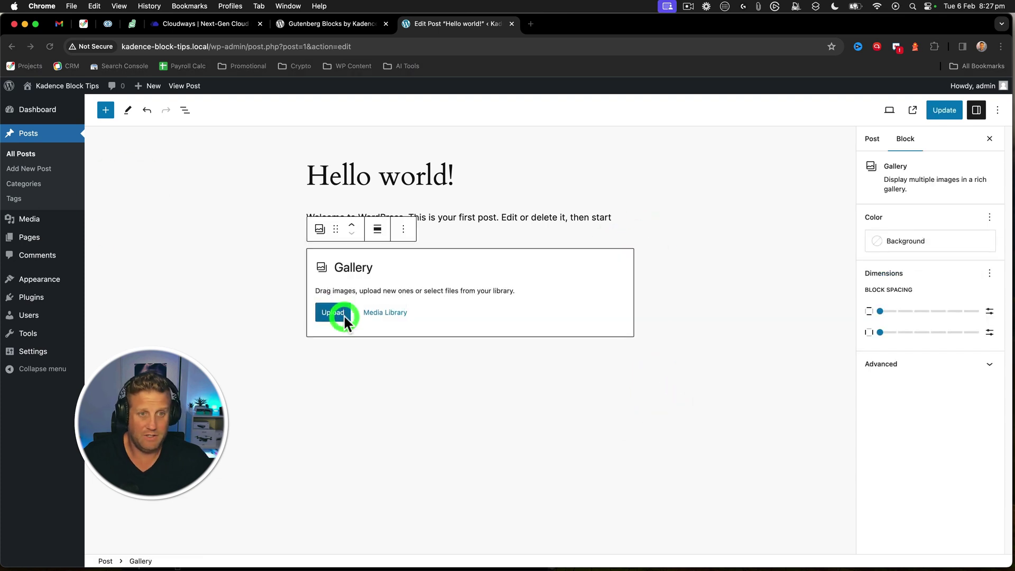
{"action": "left_click", "coordinate": [646, 392]}
{"action": "left_click", "coordinate": [390, 315]}
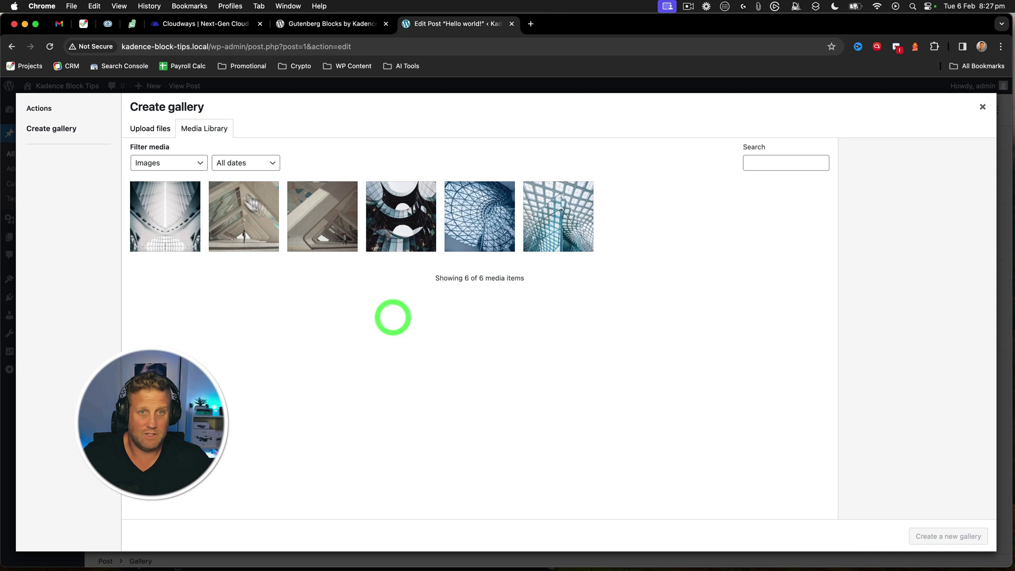
Step: Select all six architecture images and insert them as the gallery
{"action": "left_click", "coordinate": [165, 206]}
{"action": "left_click", "coordinate": [263, 222]}
{"action": "left_click", "coordinate": [322, 217]}
{"action": "left_click", "coordinate": [398, 217]}
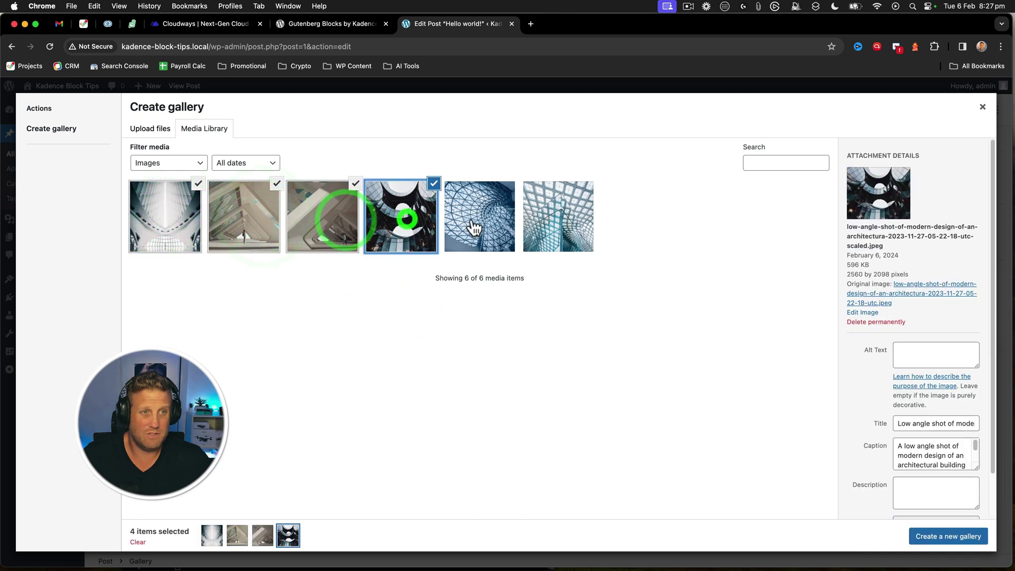
{"action": "left_click", "coordinate": [476, 214]}
{"action": "left_click", "coordinate": [536, 223]}
{"action": "left_click", "coordinate": [930, 539]}
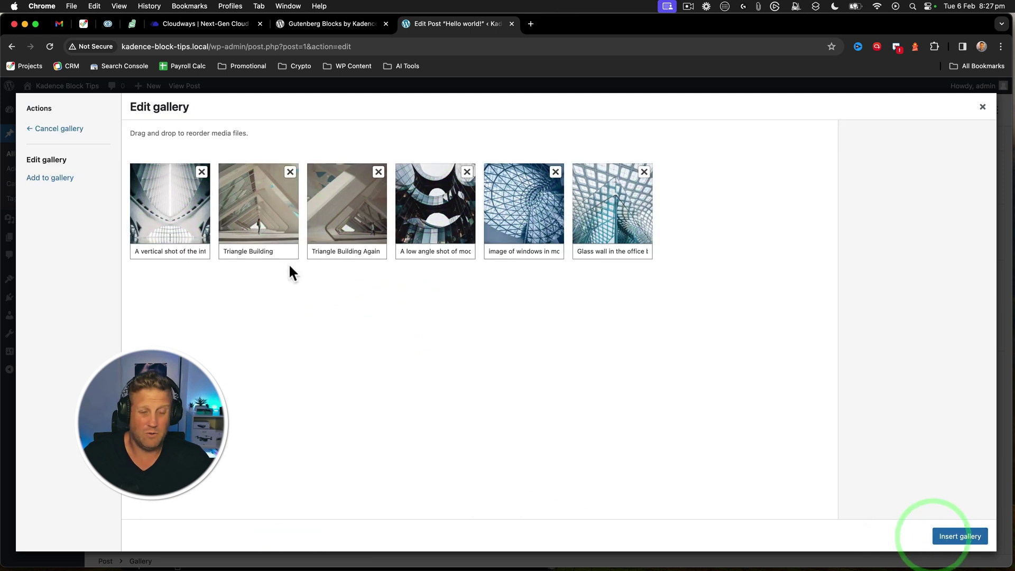
{"action": "left_click", "coordinate": [968, 537]}
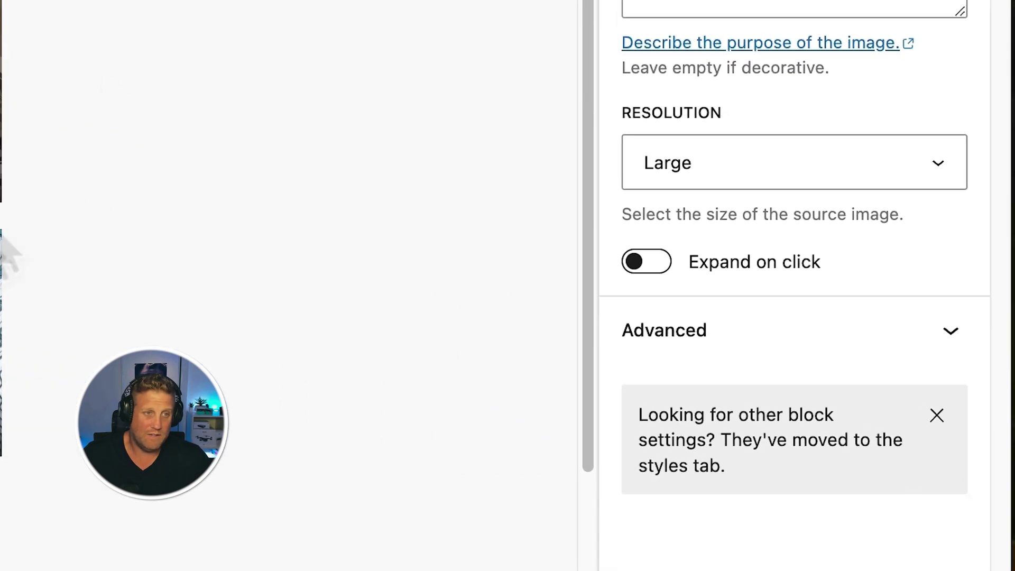
Step: Turn on Expand on click for the first gallery image, update the post and view it
{"action": "left_click", "coordinate": [637, 262]}
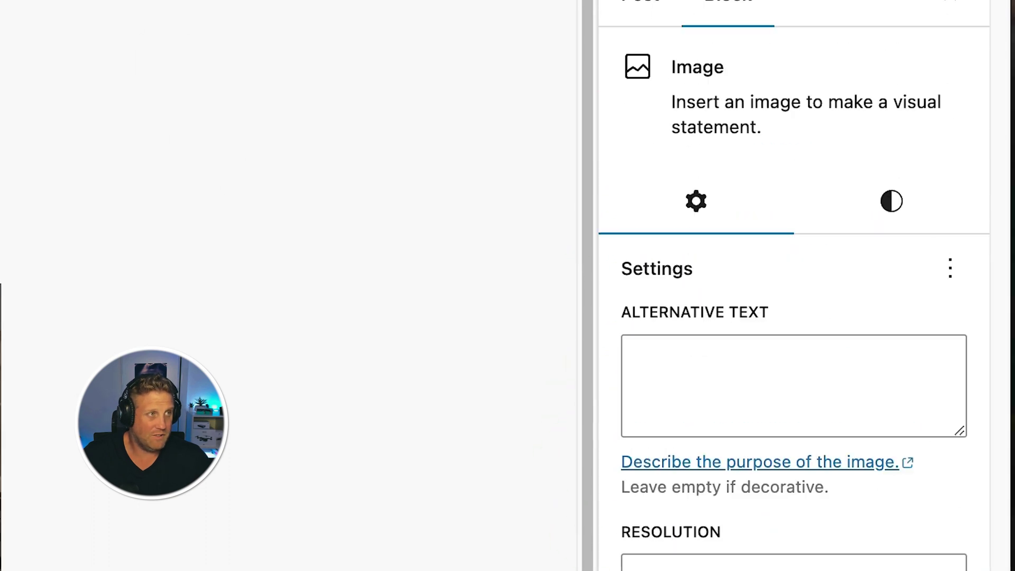
{"action": "left_click", "coordinate": [815, 84]}
{"action": "left_click", "coordinate": [185, 534]}
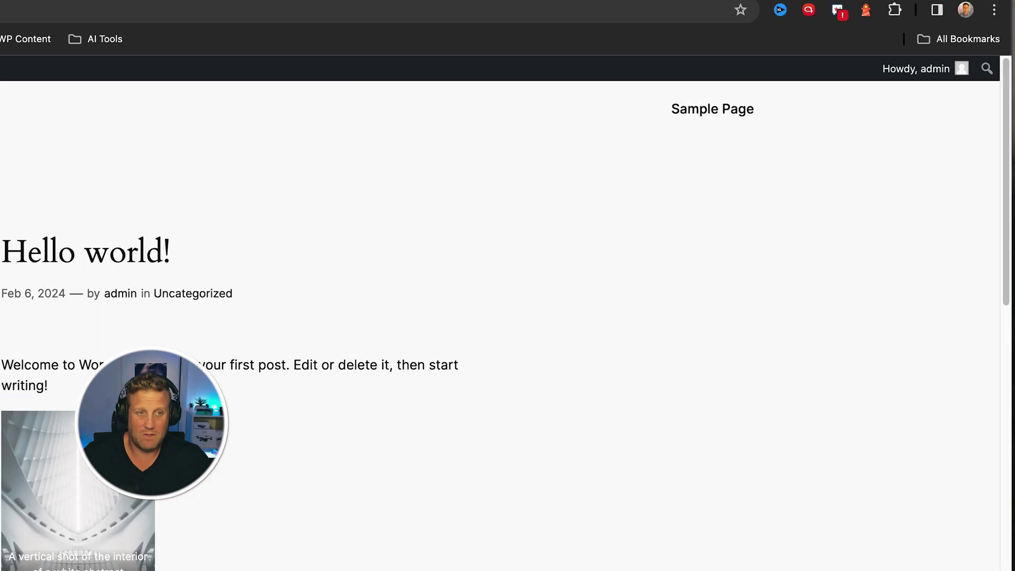
Step: Test the lightbox on the live post by enlarging and closing gallery images
{"action": "scroll", "coordinate": [529, 296], "scroll_direction": "down", "scroll_amount": 5}
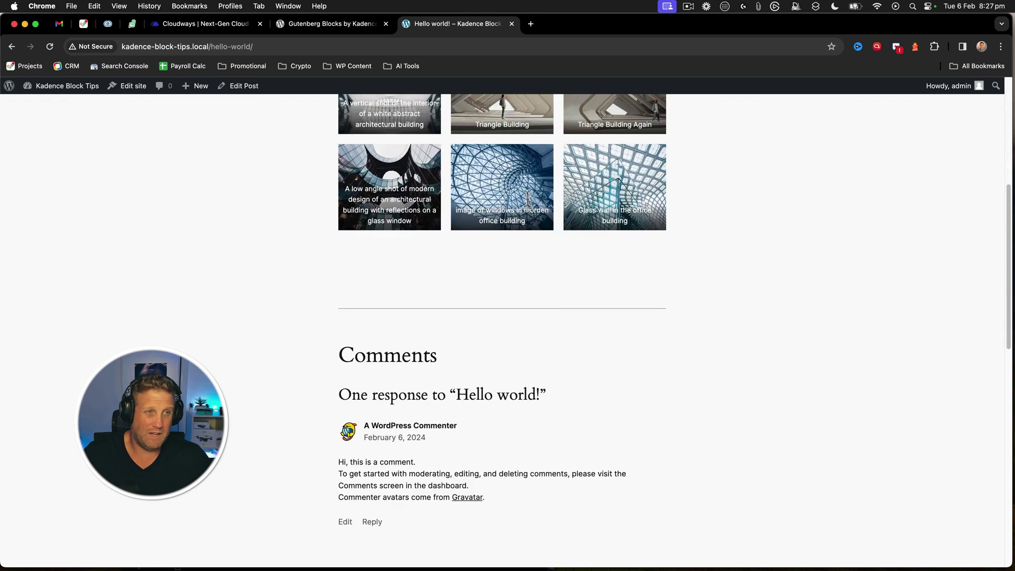
{"action": "scroll", "coordinate": [459, 199], "scroll_direction": "up", "scroll_amount": 1}
{"action": "scroll", "coordinate": [439, 233], "scroll_direction": "up", "scroll_amount": 5}
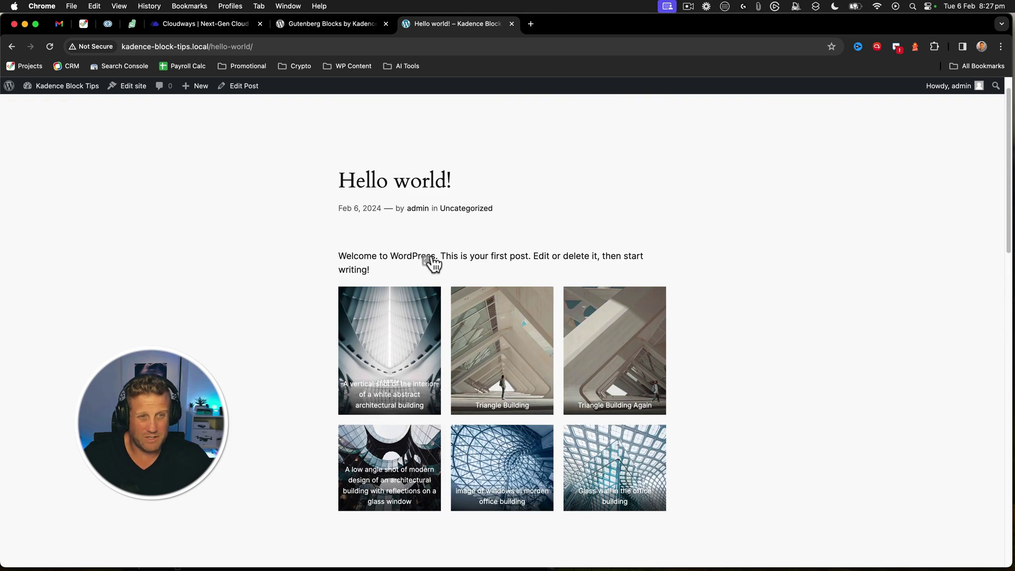
{"action": "left_click", "coordinate": [418, 296]}
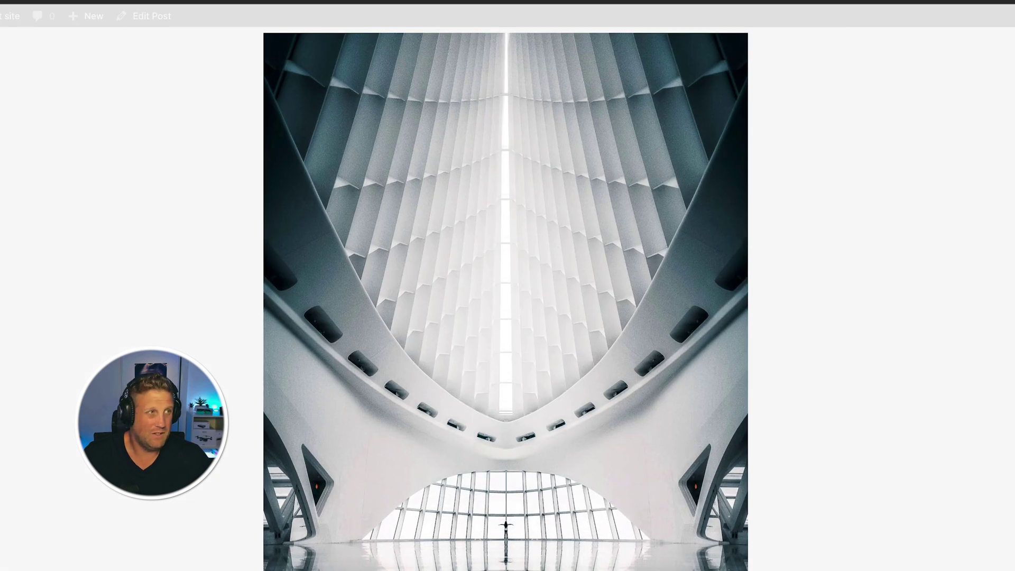
{"action": "left_click", "coordinate": [415, 346]}
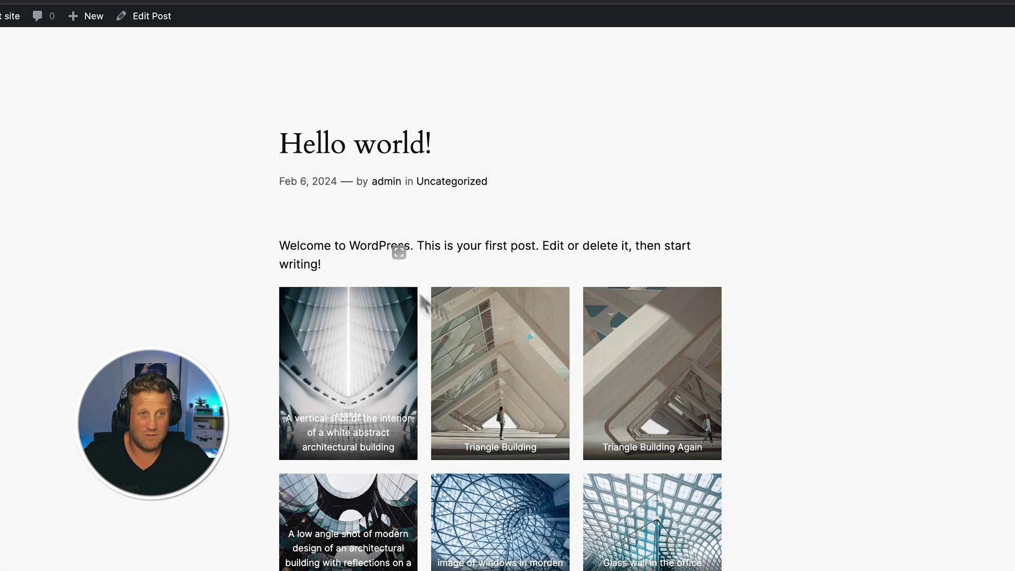
{"action": "left_click", "coordinate": [511, 318]}
{"action": "left_click", "coordinate": [512, 363]}
{"action": "left_click", "coordinate": [496, 404]}
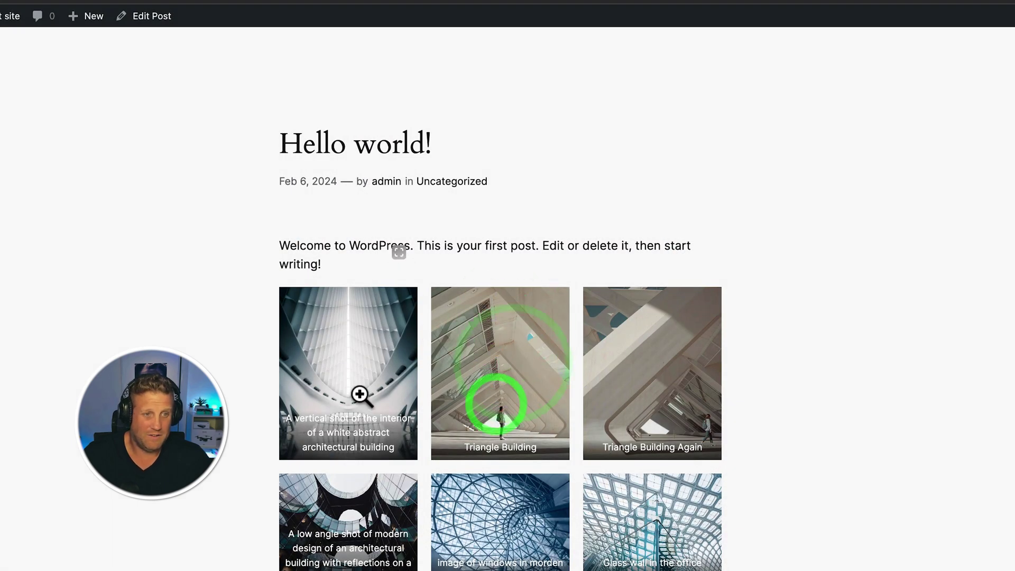
{"action": "left_click", "coordinate": [359, 394]}
{"action": "left_click", "coordinate": [505, 400]}
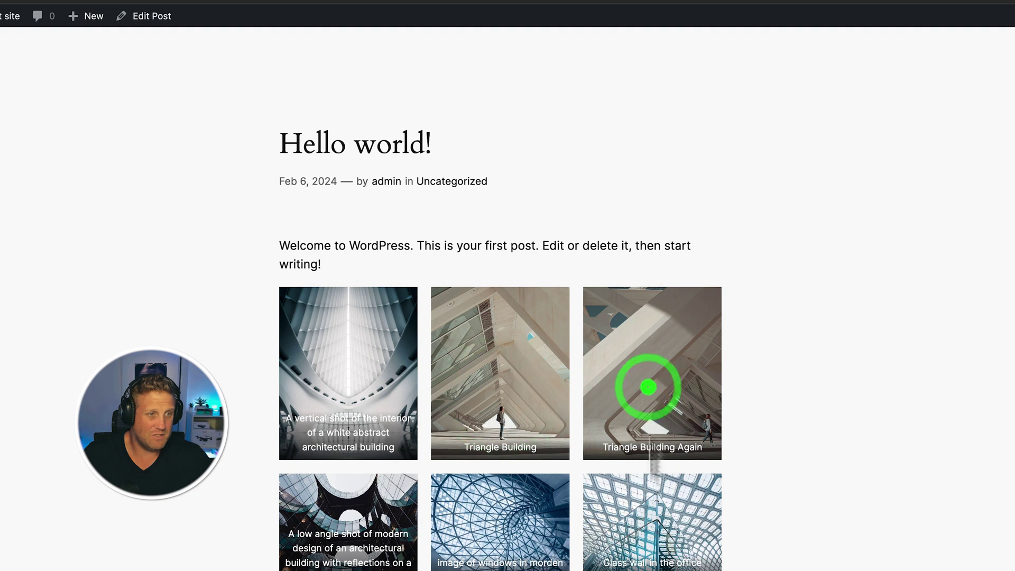
{"action": "left_click", "coordinate": [390, 377]}
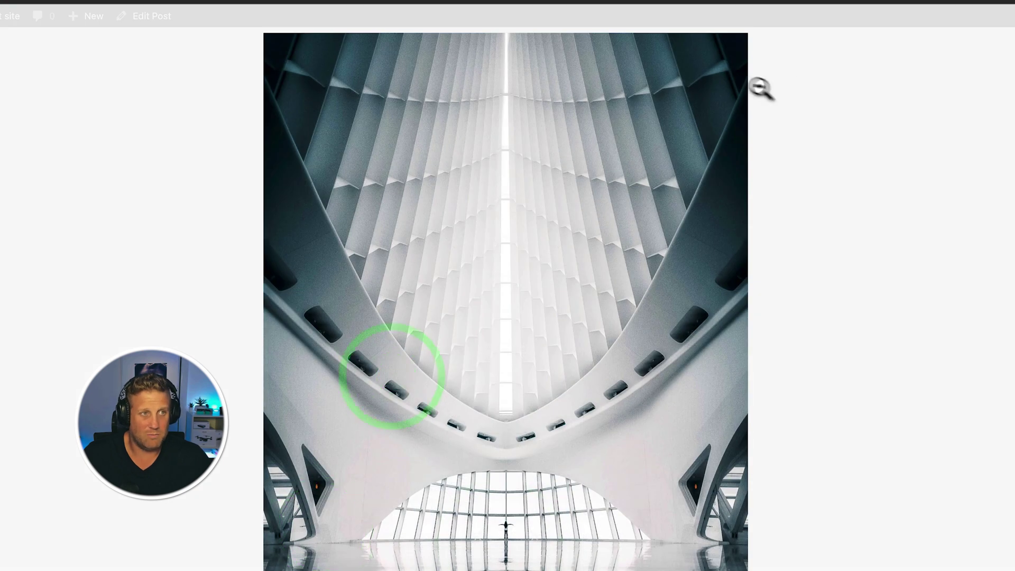
{"action": "key", "text": "Escape"}
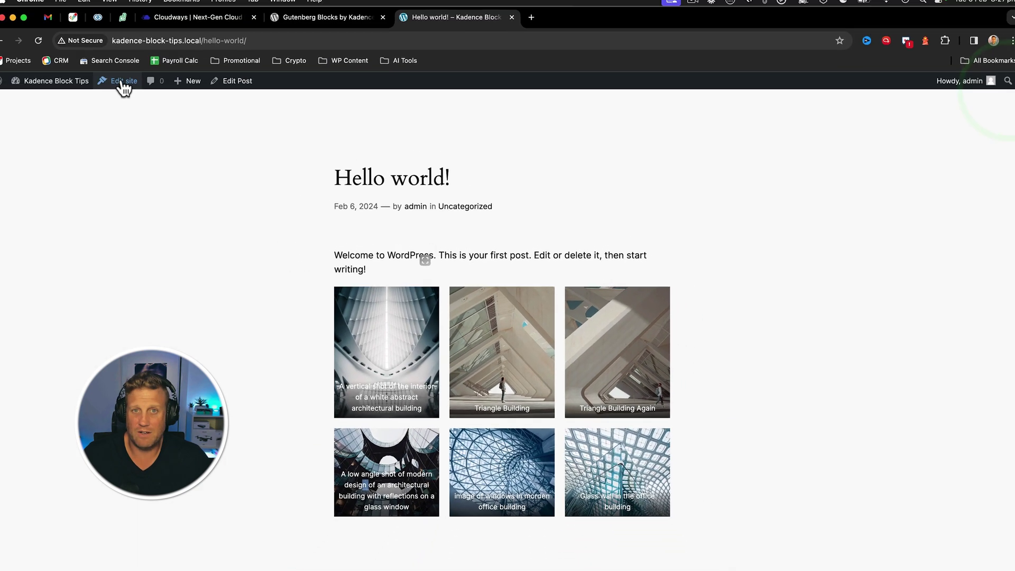
{"action": "left_click", "coordinate": [131, 90]}
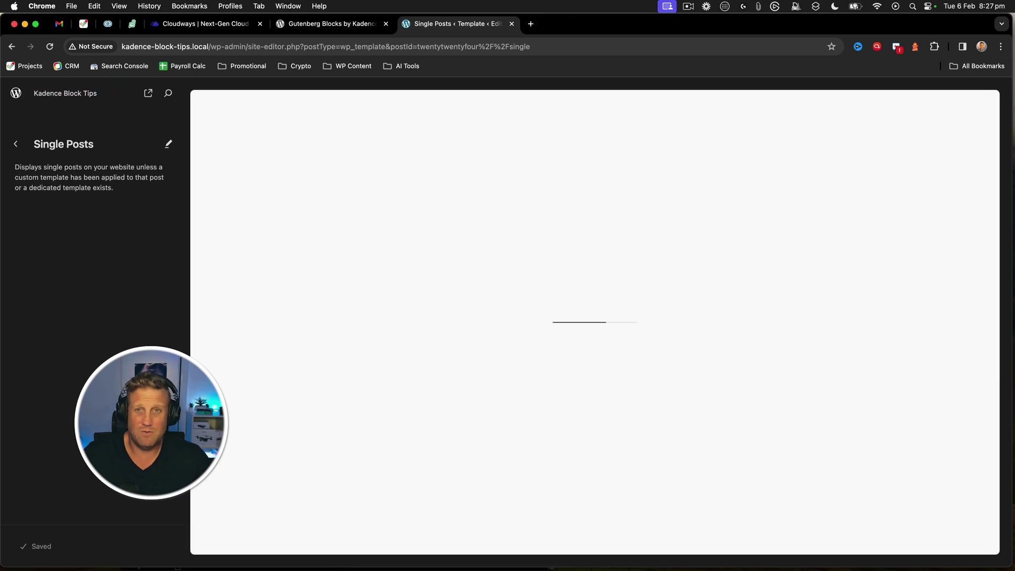
Step: Return to editing Hello world! and click through the individual gallery images
{"action": "left_click", "coordinate": [12, 47]}
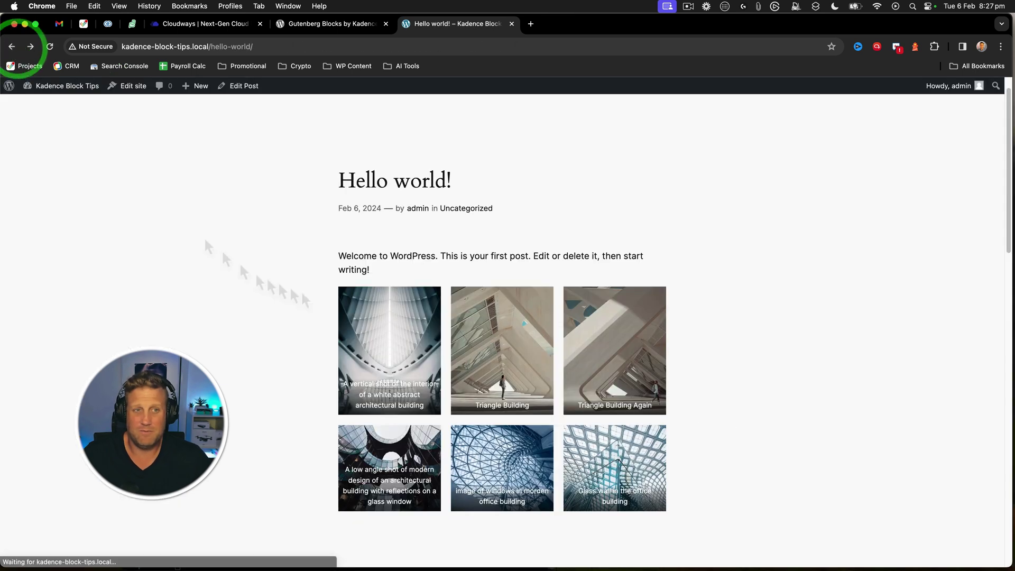
{"action": "left_click", "coordinate": [243, 86]}
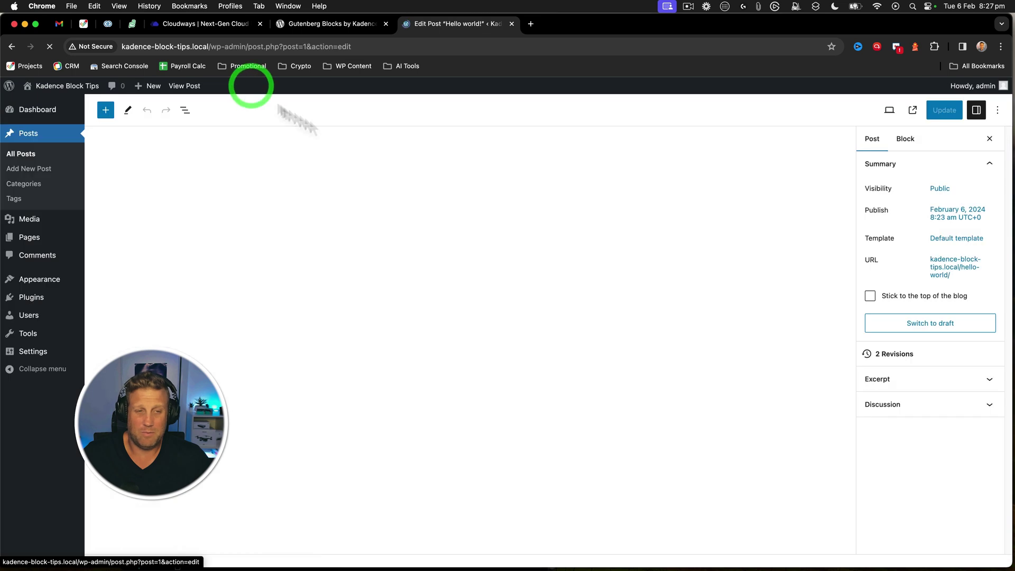
{"action": "left_click", "coordinate": [446, 299]}
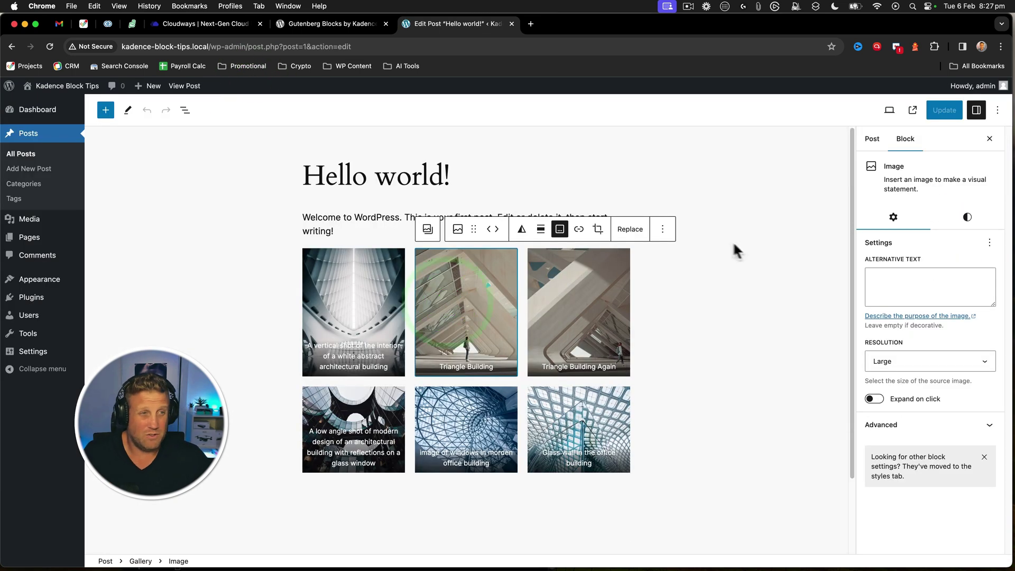
{"action": "left_click", "coordinate": [563, 310]}
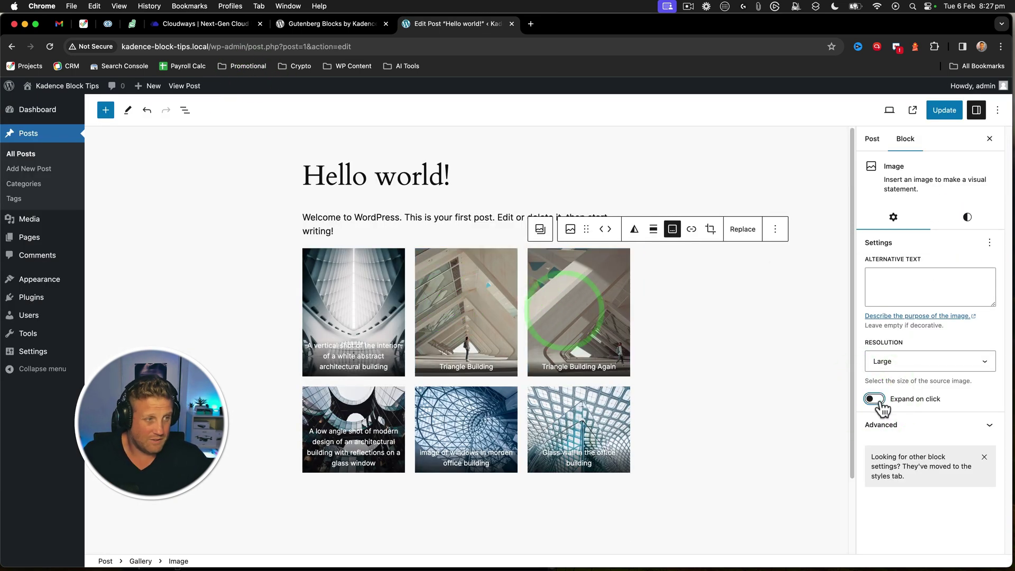
{"action": "left_click", "coordinate": [581, 425]}
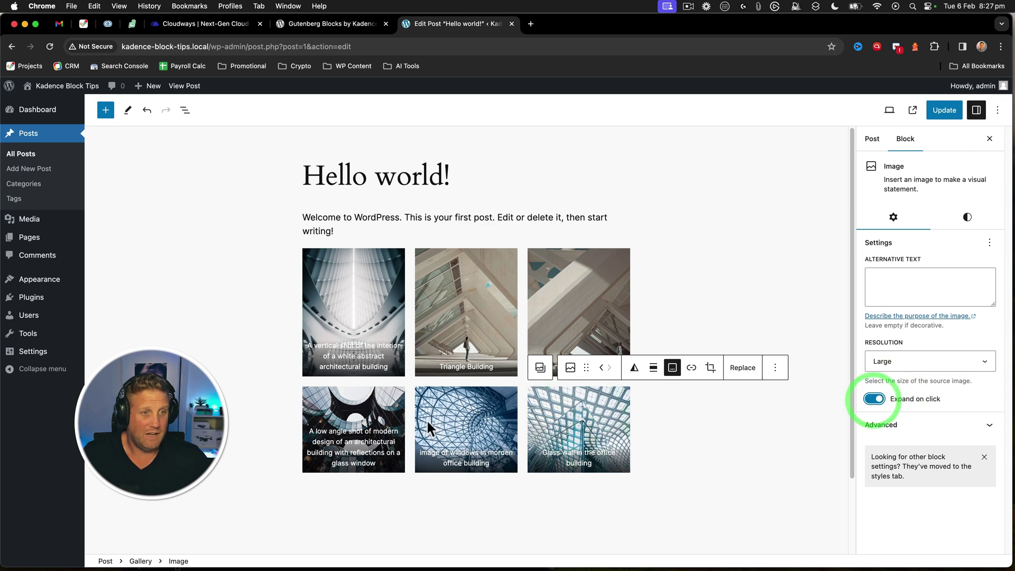
{"action": "left_click", "coordinate": [429, 428]}
{"action": "left_click", "coordinate": [381, 429]}
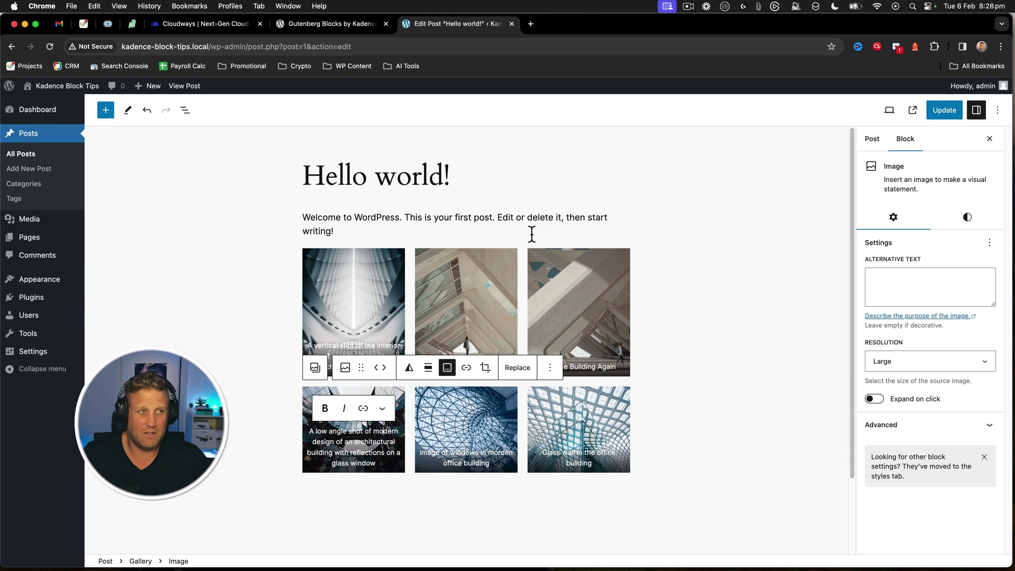
{"action": "left_click", "coordinate": [357, 274]}
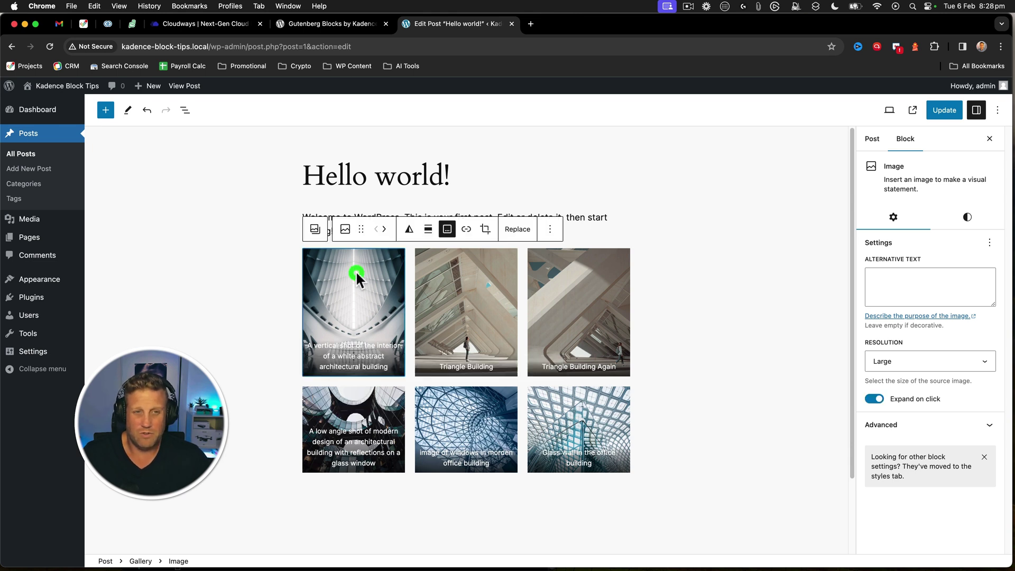
{"action": "left_click", "coordinate": [458, 275], "text": "shift"}
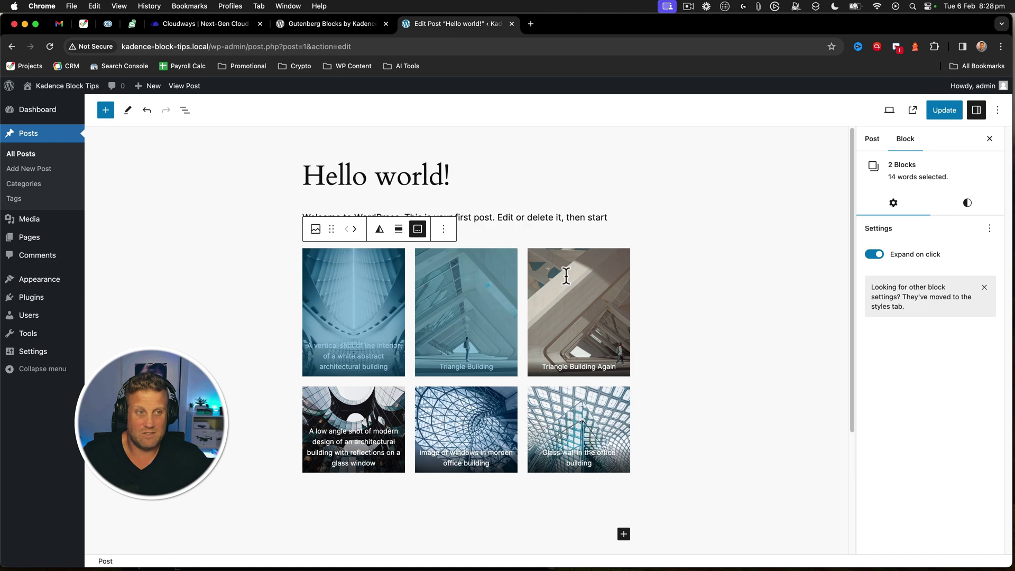
{"action": "left_click", "coordinate": [657, 243]}
Step: Delete the Gallery block through List View and update the post
{"action": "left_click", "coordinate": [182, 111]}
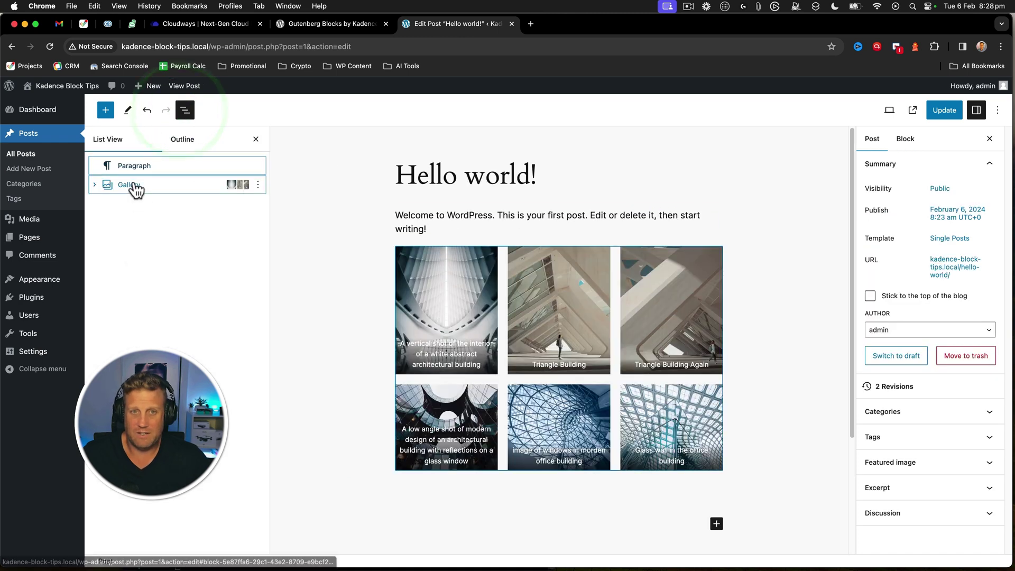
{"action": "left_click", "coordinate": [130, 185]}
{"action": "left_click", "coordinate": [260, 184]}
{"action": "left_click", "coordinate": [268, 429]}
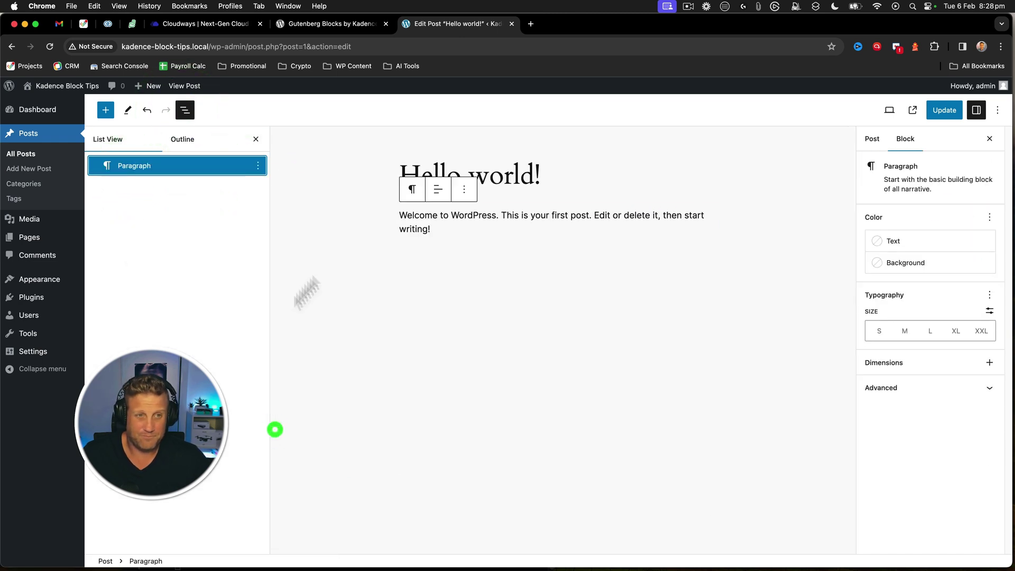
{"action": "left_click", "coordinate": [947, 111]}
{"action": "type", "text": "kade"}
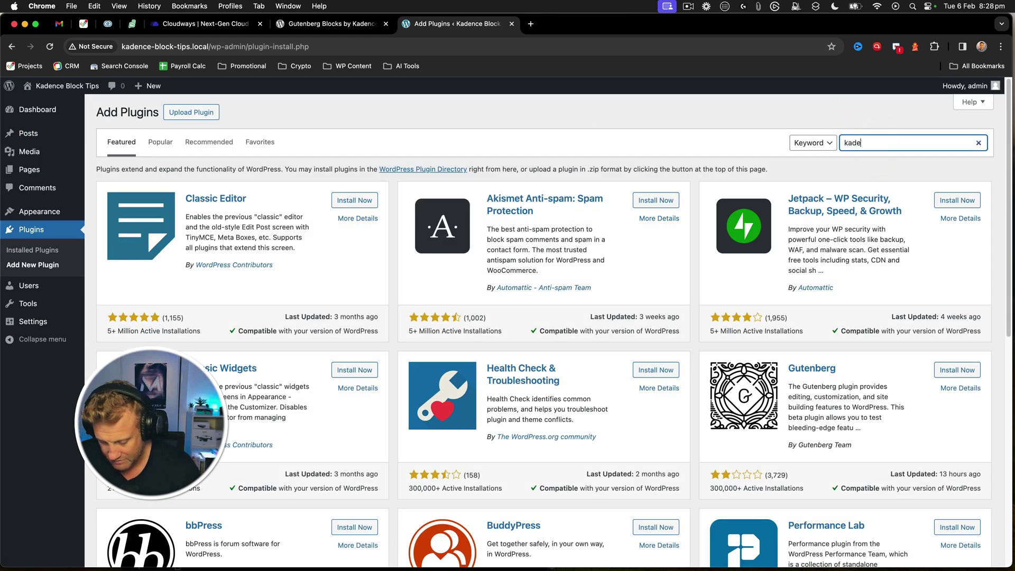
Step: Complete the plugin search for 'kadence' to find Kadence Blocks
{"action": "type", "text": "nce"}
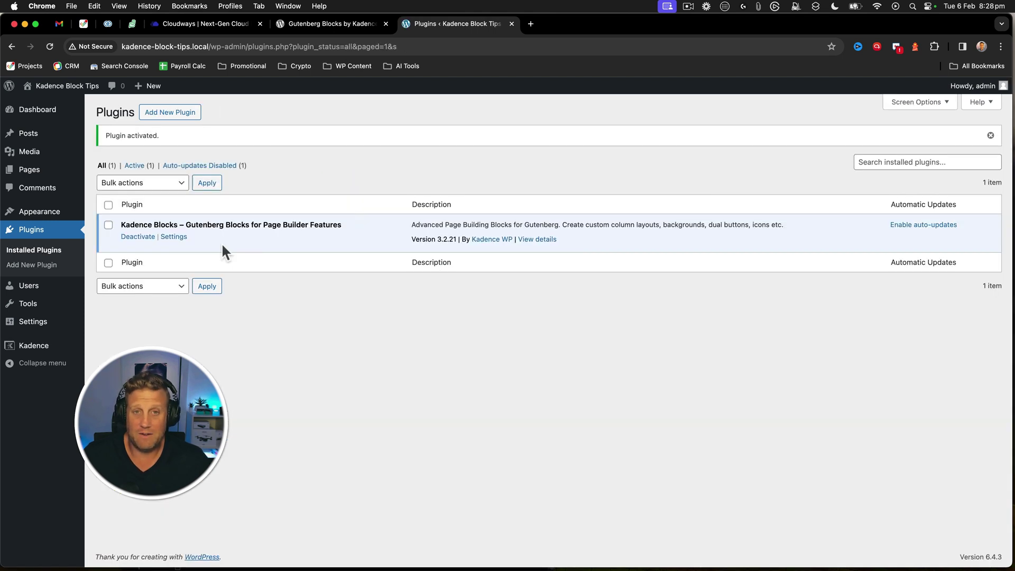
{"action": "mouse_move", "coordinate": [28, 133]}
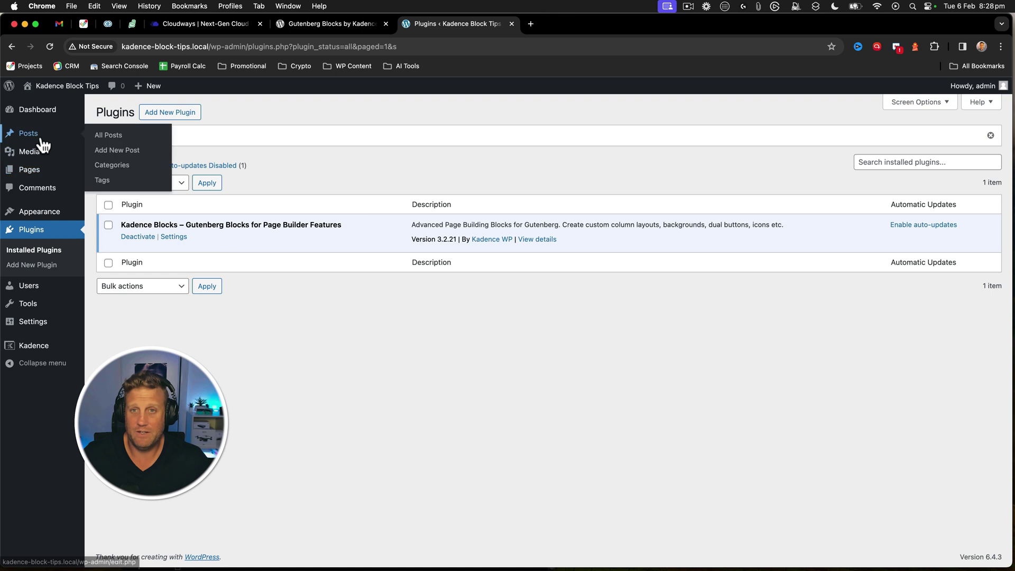
Step: Open Hello world! for editing and insert a Gallery (Adv) block found by searching 'gall'
{"action": "left_click", "coordinate": [119, 142]}
{"action": "left_click", "coordinate": [127, 204]}
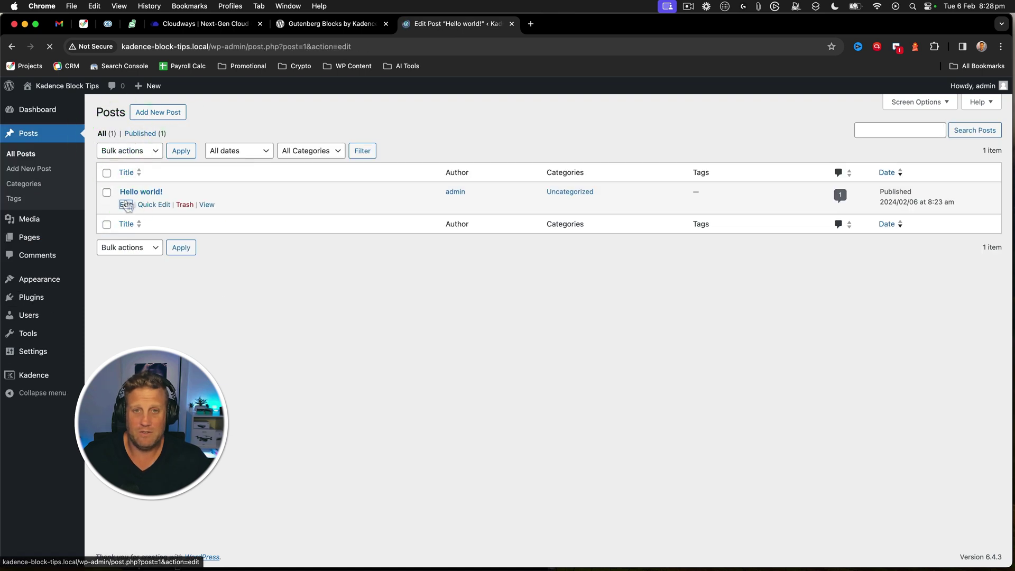
{"action": "left_click", "coordinate": [629, 250]}
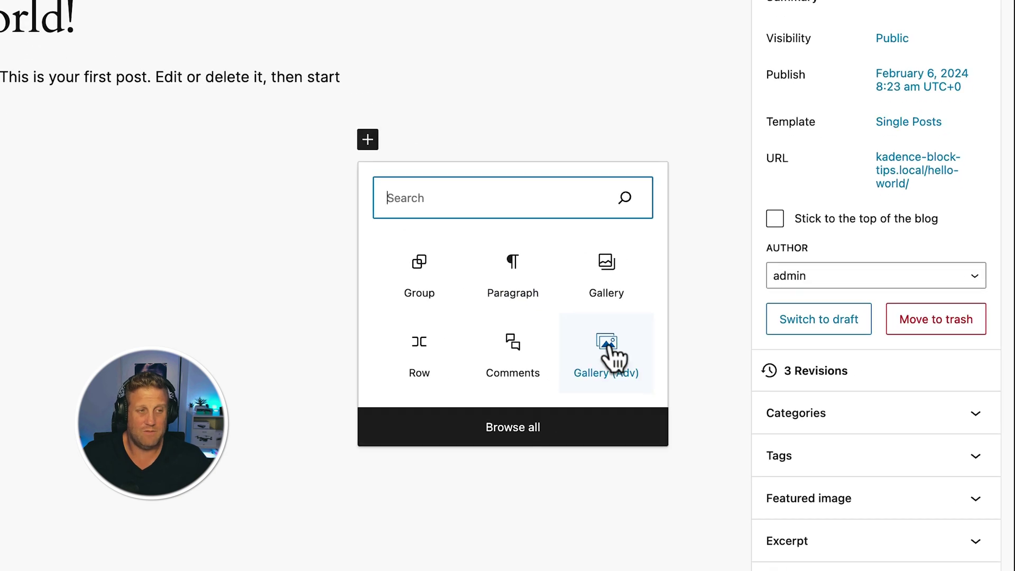
{"action": "type", "text": "gal"}
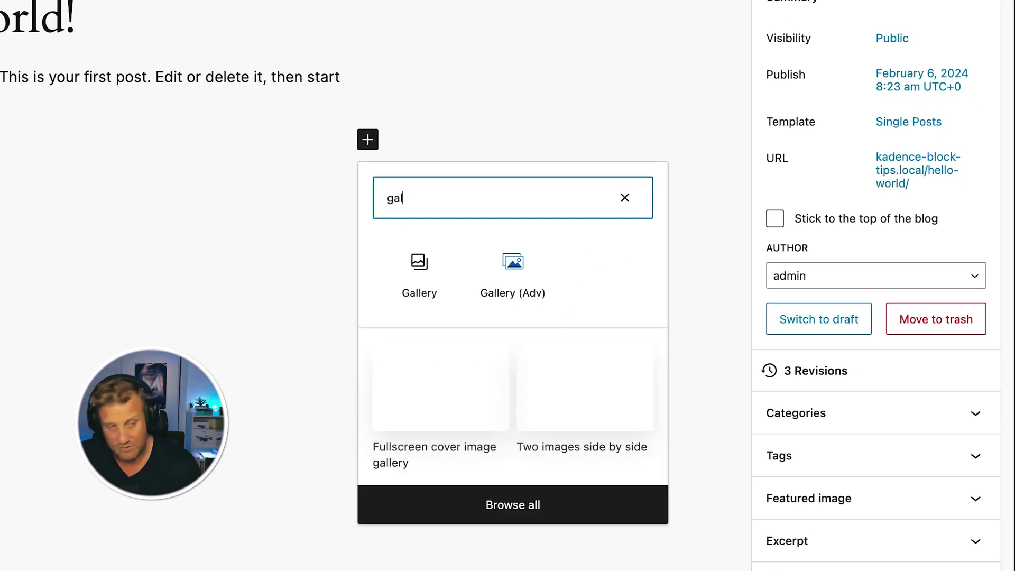
{"action": "type", "text": "l"}
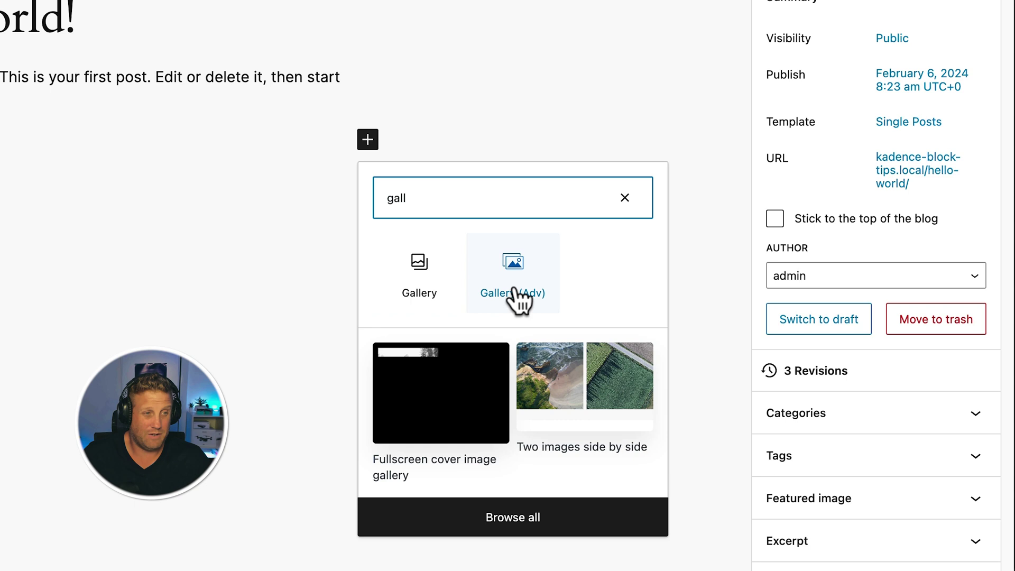
{"action": "left_click", "coordinate": [518, 299]}
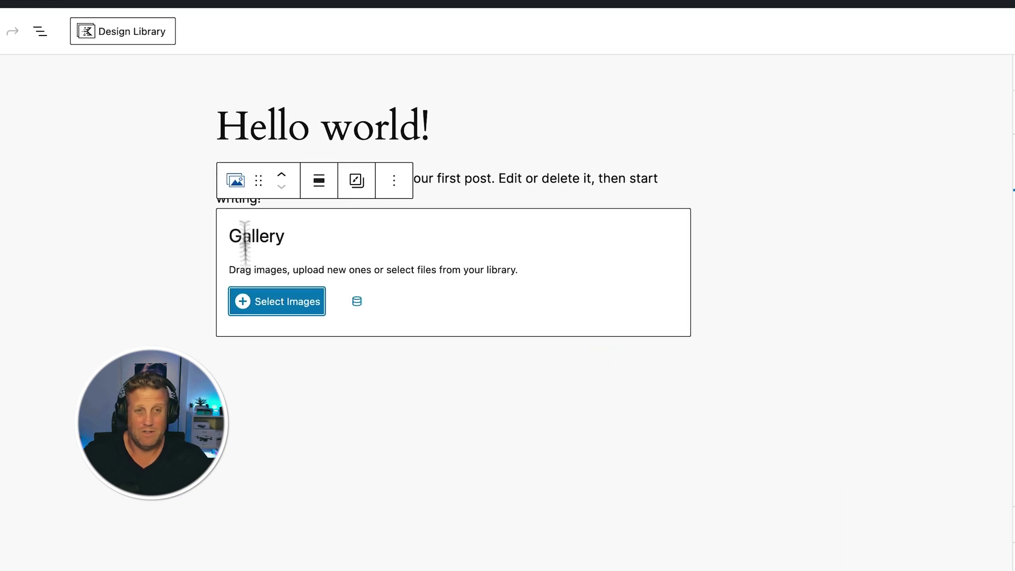
Step: Select all six architecture images and insert them into the Gallery (Adv) block
{"action": "left_click", "coordinate": [276, 302]}
{"action": "left_click", "coordinate": [164, 212]}
{"action": "left_click", "coordinate": [236, 211]}
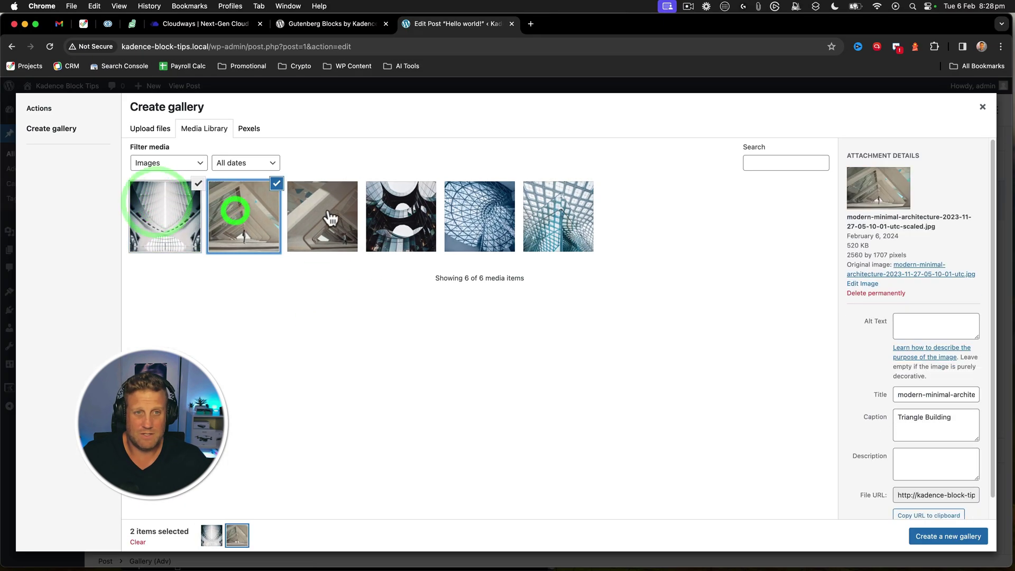
{"action": "left_click", "coordinate": [329, 217]}
{"action": "left_click", "coordinate": [402, 217]}
{"action": "left_click", "coordinate": [477, 215]}
{"action": "left_click", "coordinate": [555, 218]}
{"action": "left_click", "coordinate": [956, 536]}
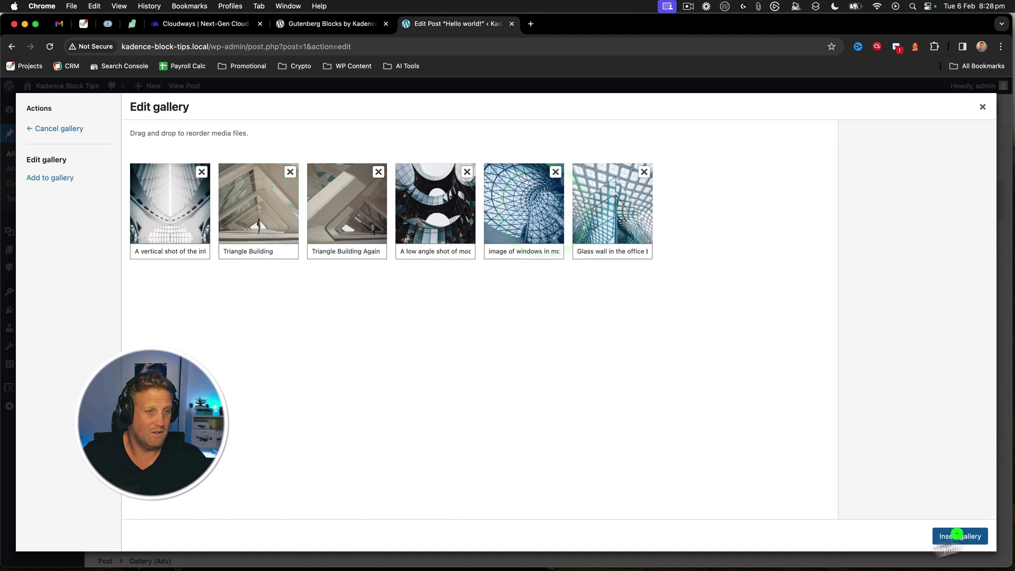
{"action": "left_click", "coordinate": [960, 536]}
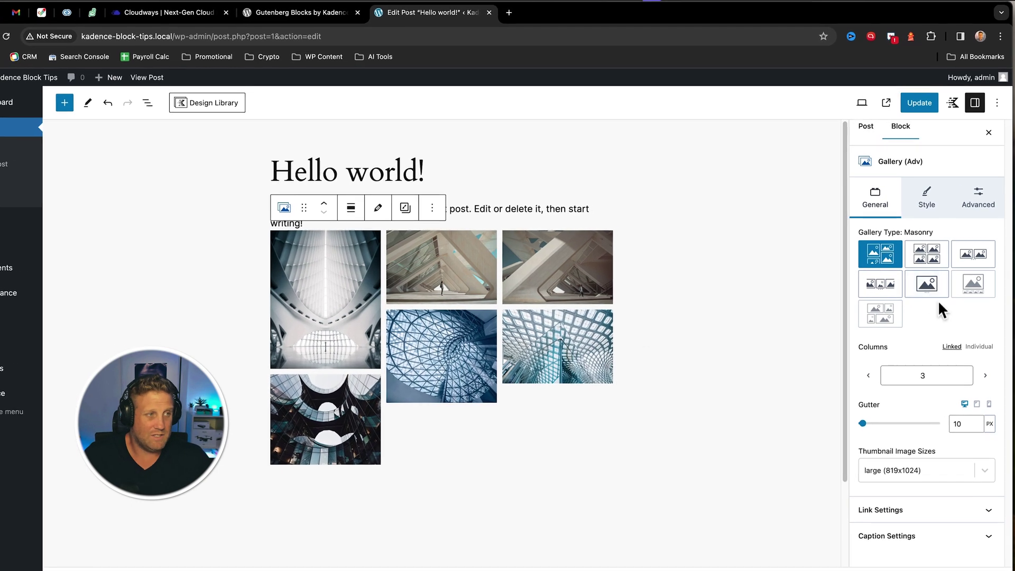
Step: Switch the gallery to Grid, trying Portrait 3:4 and Square before settling on Landscape 4:3
{"action": "left_click", "coordinate": [927, 254]}
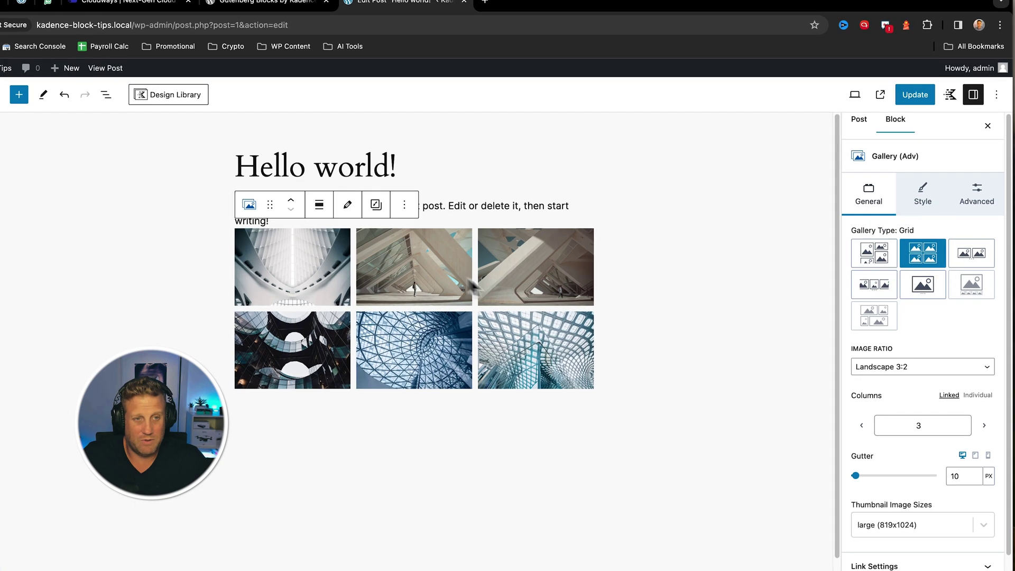
{"action": "left_click", "coordinate": [920, 370]}
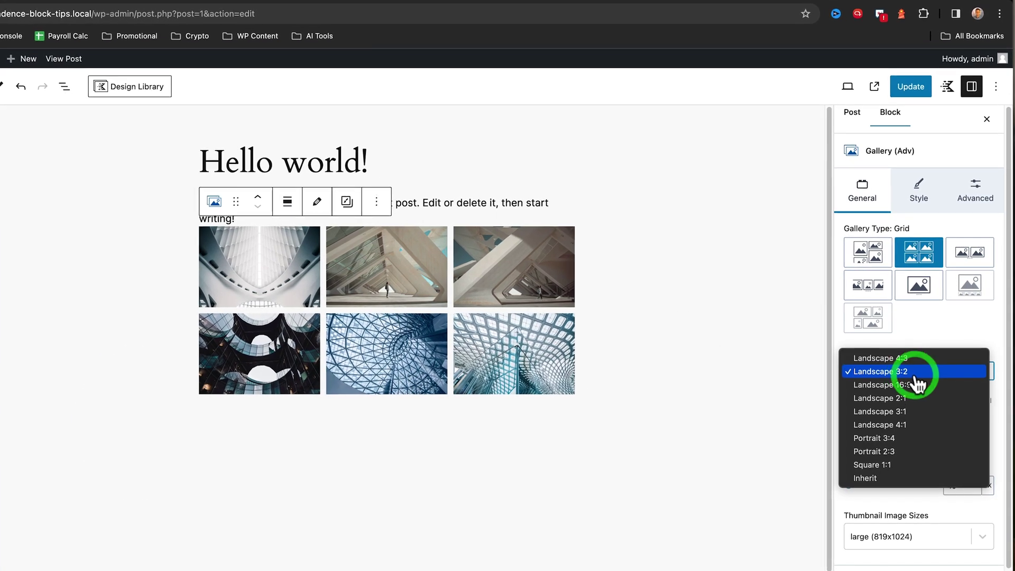
{"action": "left_click", "coordinate": [875, 438]}
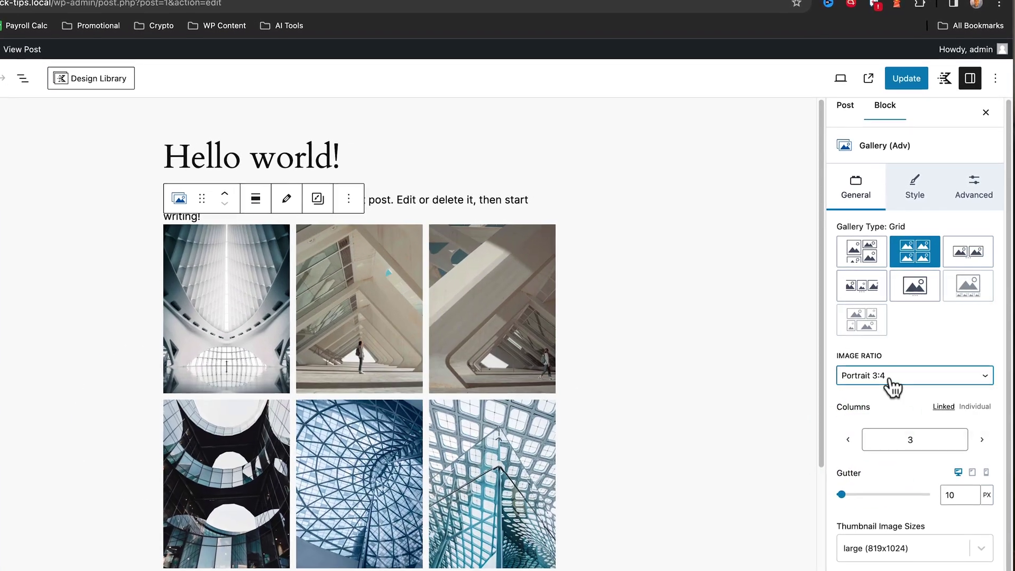
{"action": "left_click", "coordinate": [891, 380]}
{"action": "left_click", "coordinate": [880, 403]}
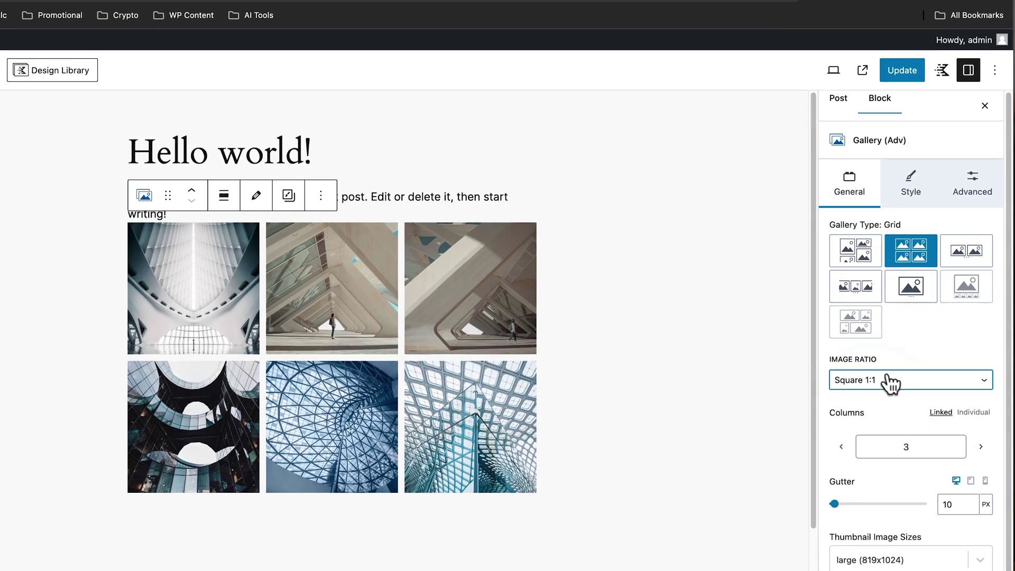
{"action": "left_click", "coordinate": [892, 380]}
{"action": "left_click", "coordinate": [875, 264]}
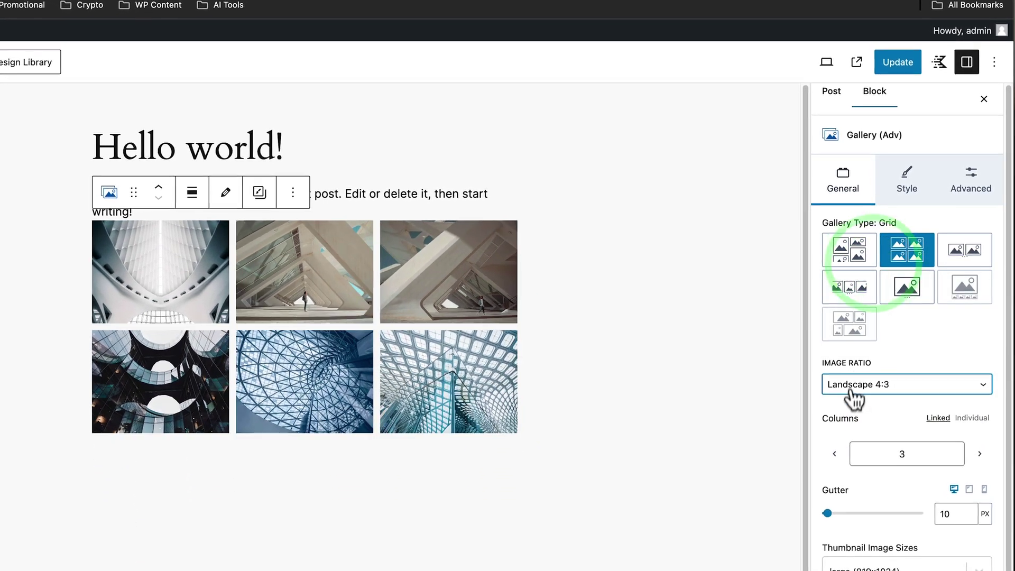
Step: Preview the Carousel and Fluid Carousel layouts, stepping through their slides
{"action": "left_click", "coordinate": [958, 257]}
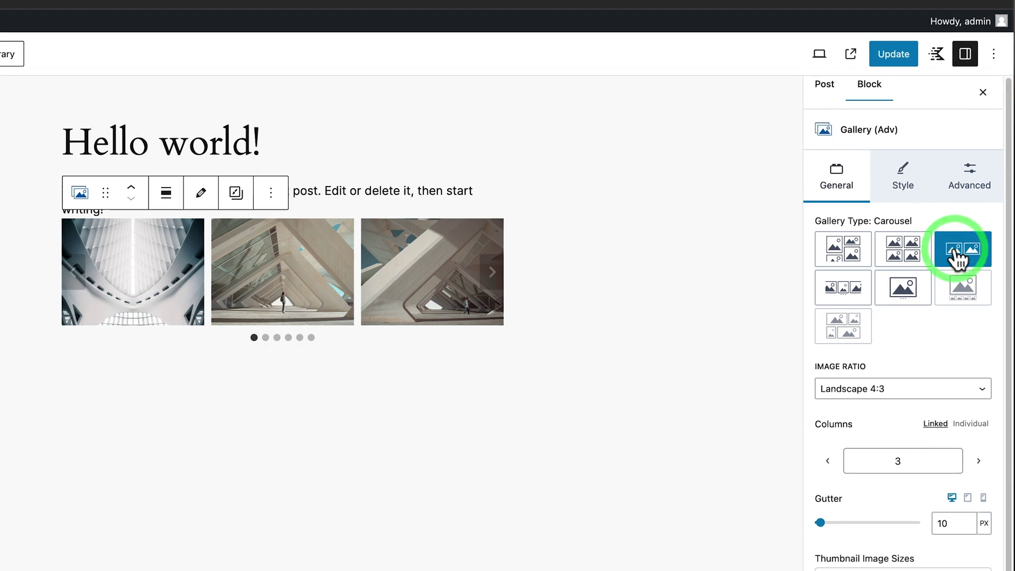
{"action": "left_click", "coordinate": [491, 274]}
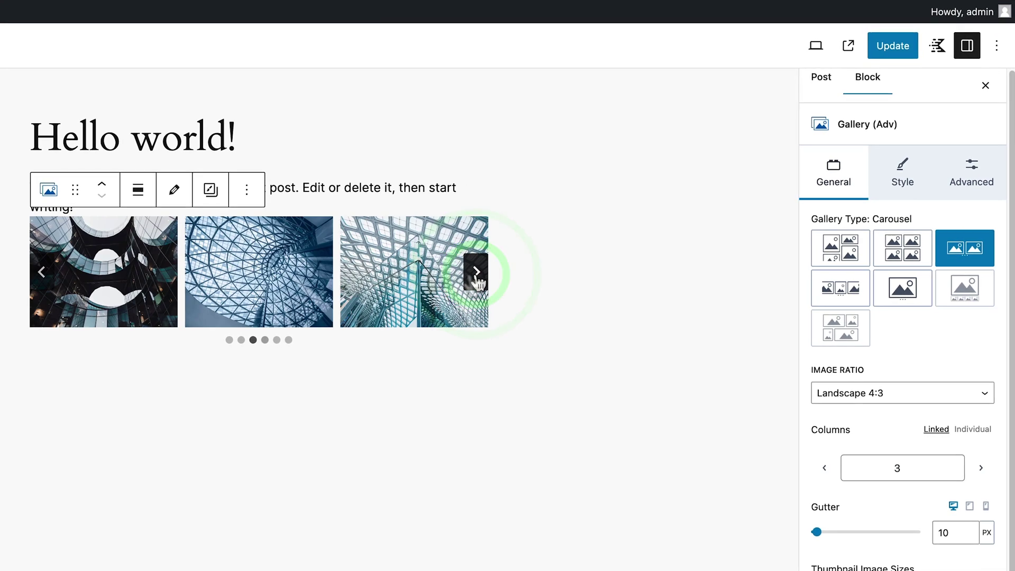
{"action": "left_click", "coordinate": [43, 271]}
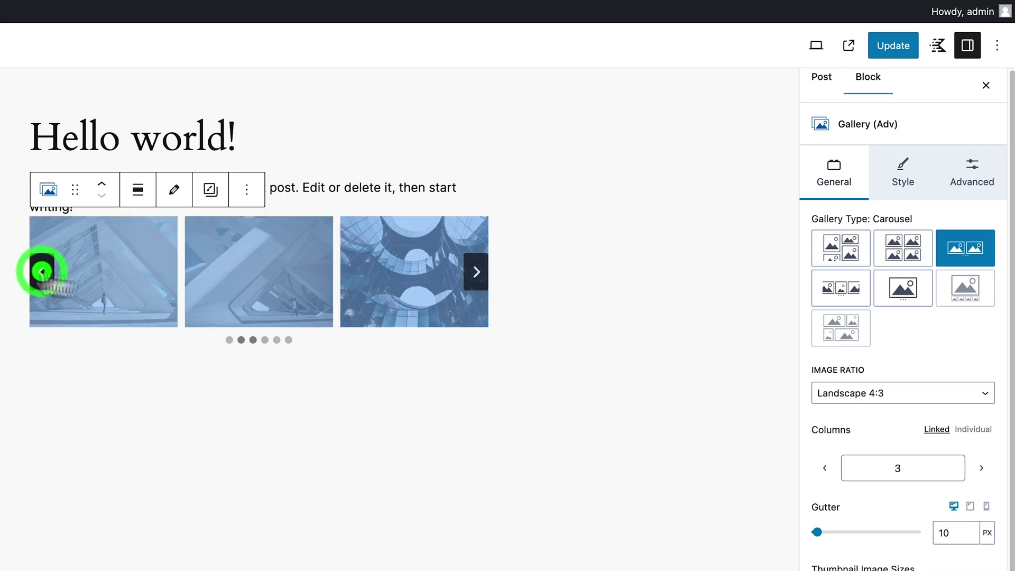
{"action": "left_click", "coordinate": [840, 291]}
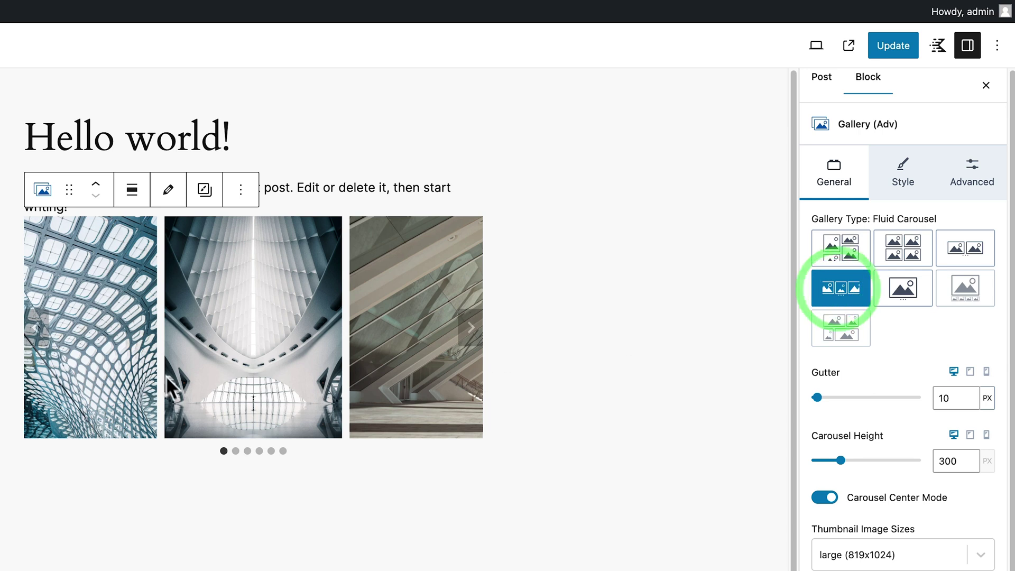
{"action": "left_click", "coordinate": [471, 333]}
{"action": "left_click", "coordinate": [471, 333]}
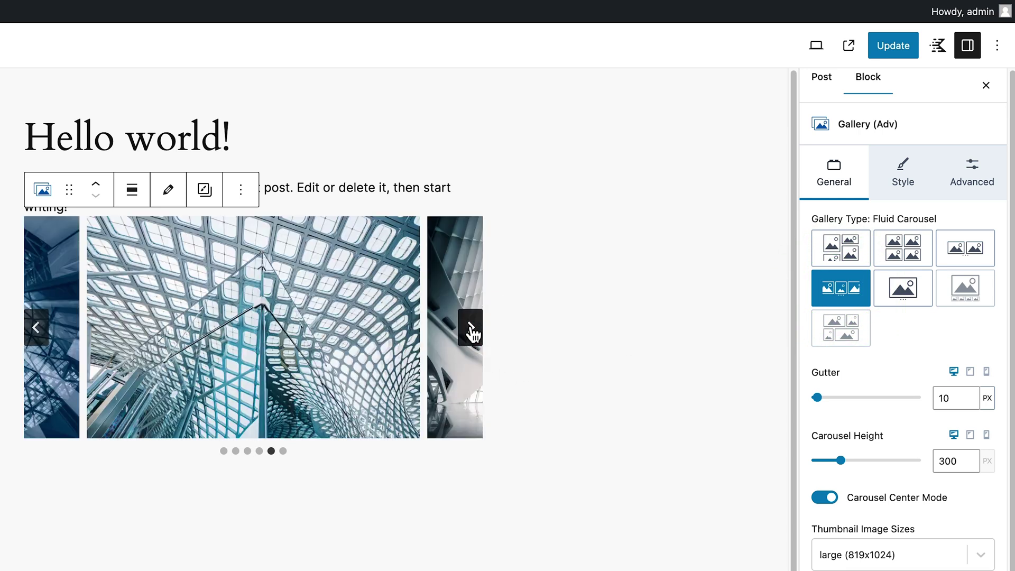
{"action": "left_click", "coordinate": [471, 331]}
{"action": "left_click", "coordinate": [472, 331]}
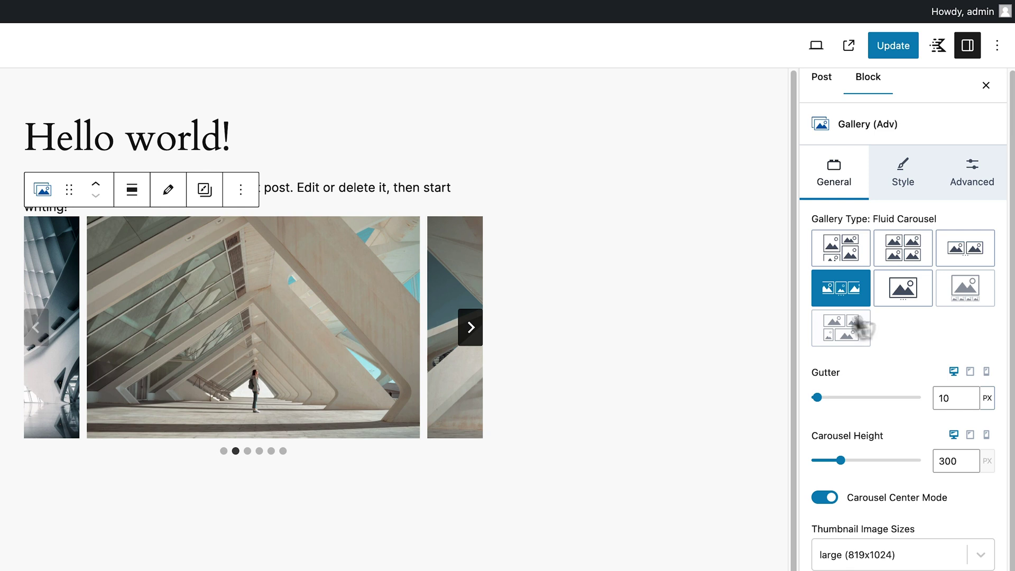
Step: Try the Slider layout, flip between types, then return the gallery to Grid
{"action": "left_click", "coordinate": [912, 284]}
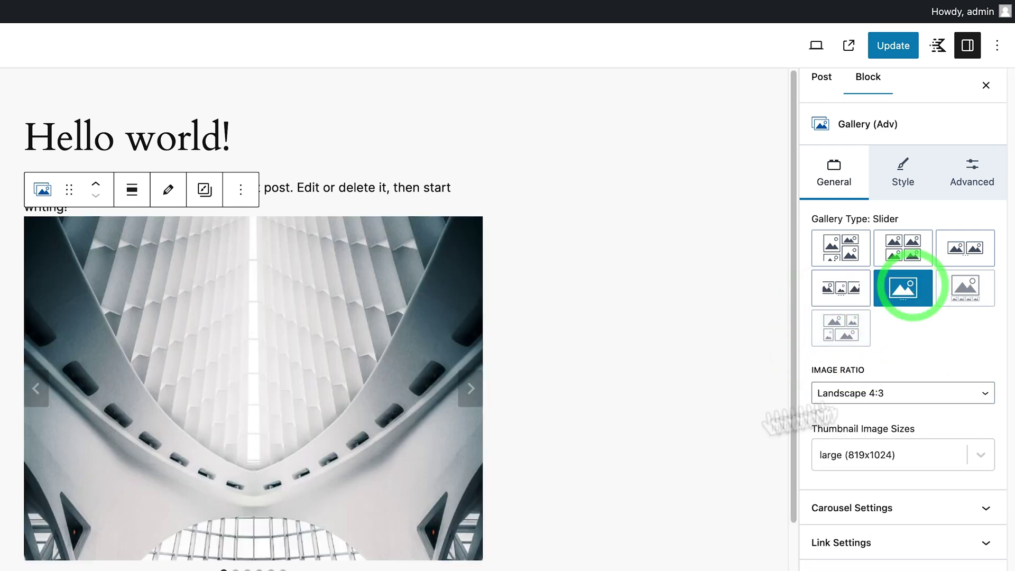
{"action": "left_click", "coordinate": [471, 389]}
{"action": "left_click", "coordinate": [471, 389]}
{"action": "left_click", "coordinate": [470, 389]}
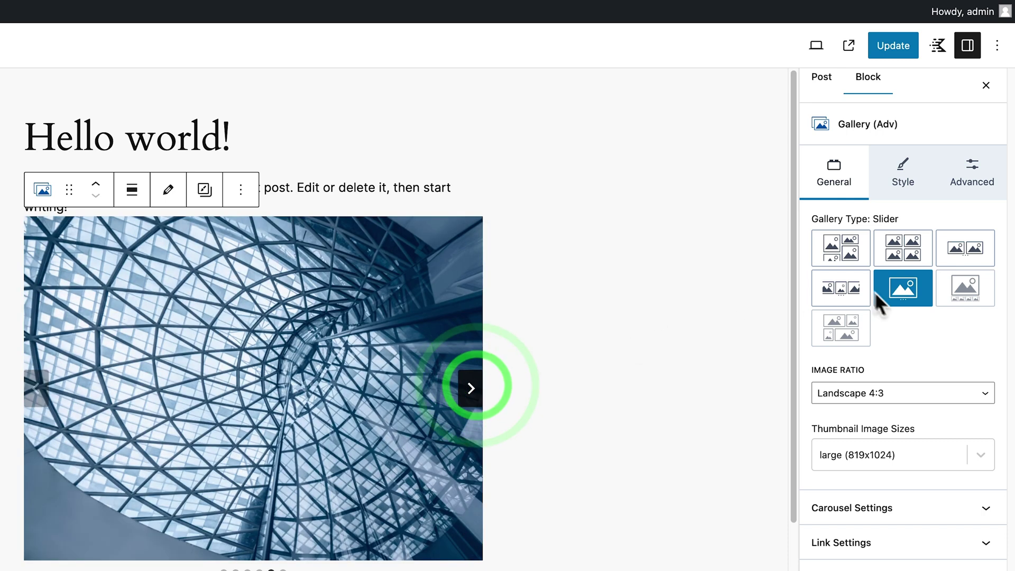
{"action": "left_click", "coordinate": [955, 304]}
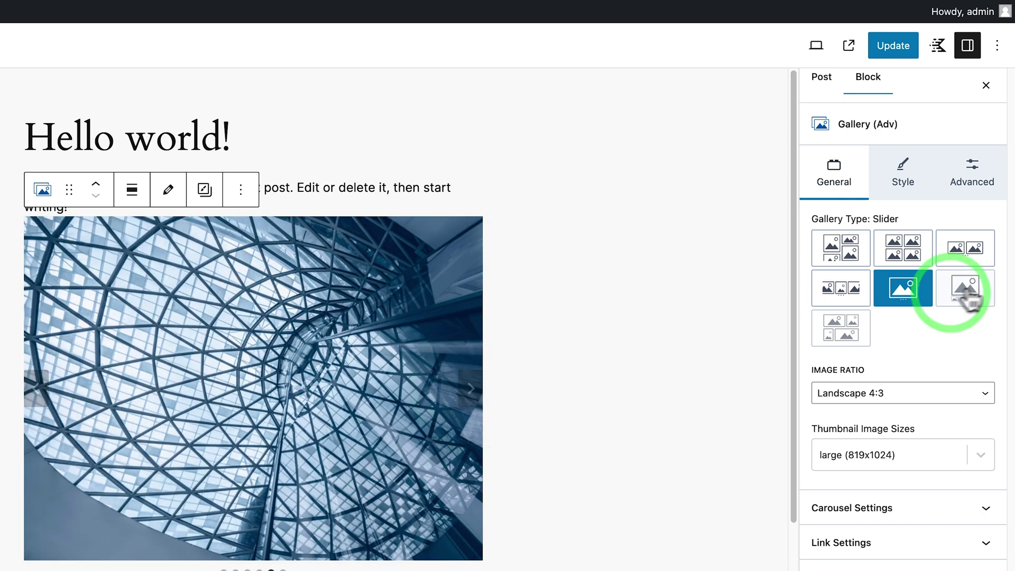
{"action": "left_click", "coordinate": [841, 286]}
{"action": "left_click", "coordinate": [906, 290]}
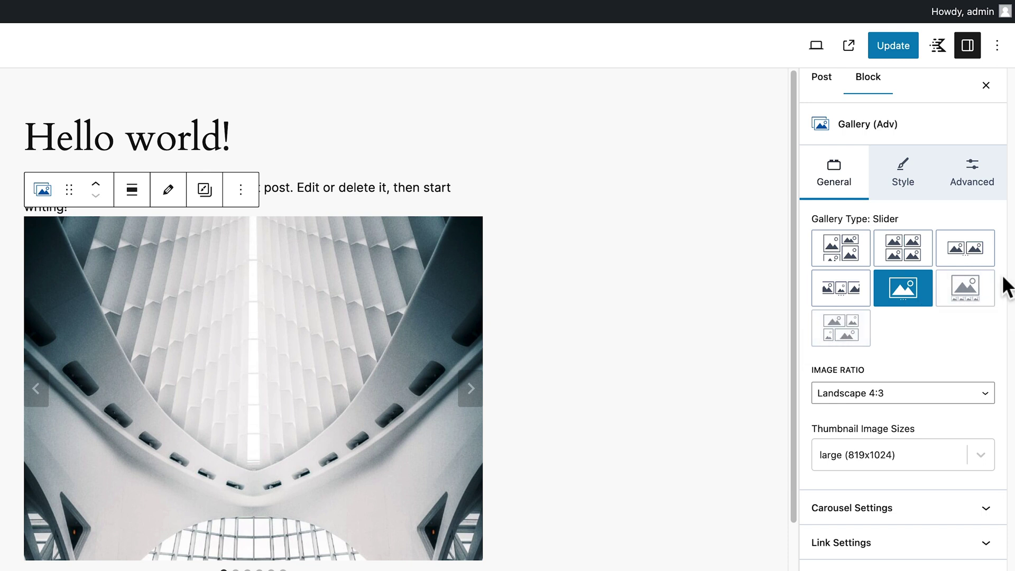
{"action": "left_click", "coordinate": [908, 249]}
Step: Link the gallery images to their media files, opening in a lightbox
{"action": "left_click", "coordinate": [91, 280]}
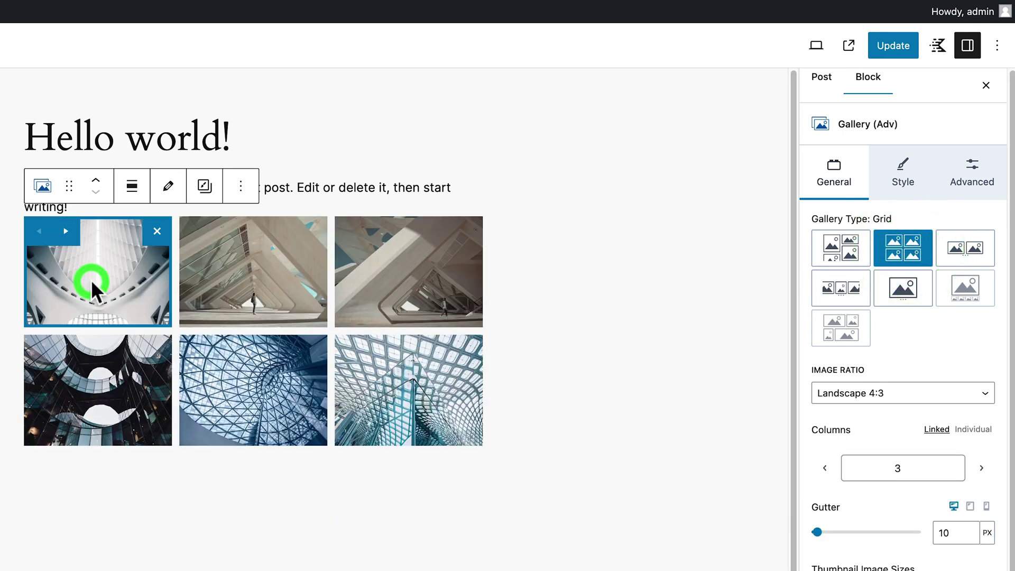
{"action": "scroll", "coordinate": [828, 420], "scroll_direction": "down", "scroll_amount": 1}
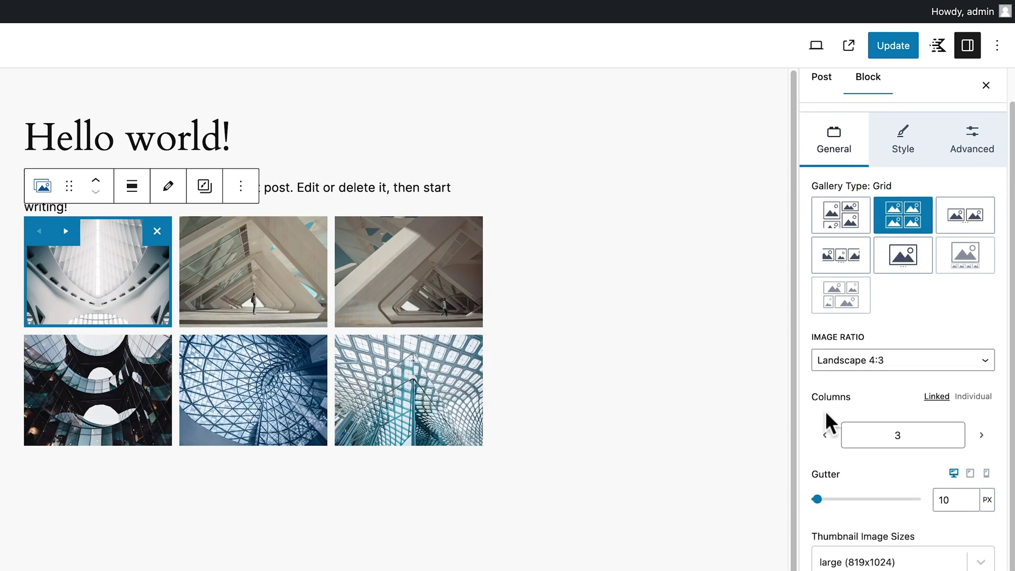
{"action": "scroll", "coordinate": [889, 200], "scroll_direction": "down", "scroll_amount": 2}
{"action": "scroll", "coordinate": [884, 129], "scroll_direction": "down", "scroll_amount": 3}
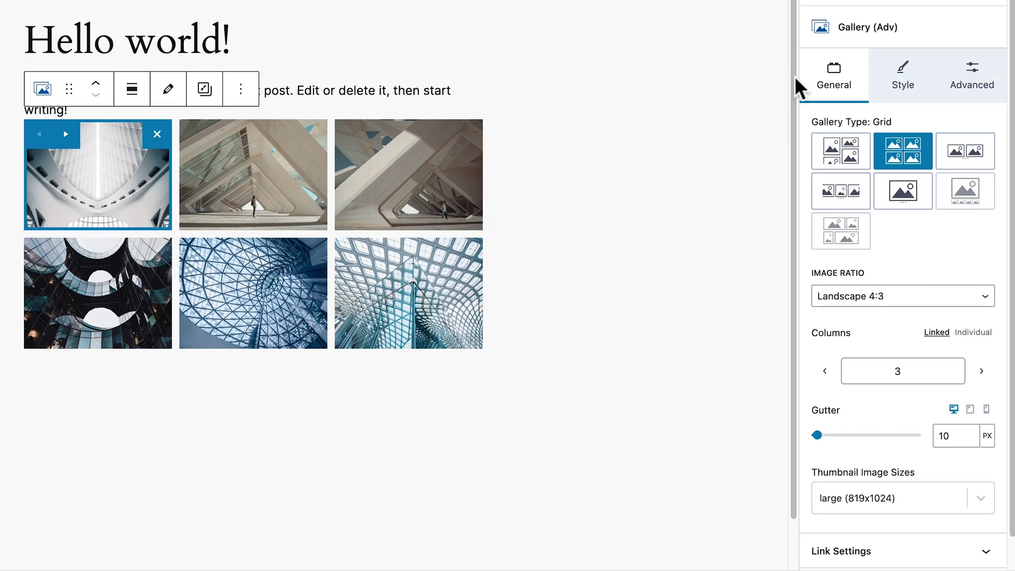
{"action": "left_click", "coordinate": [844, 547]}
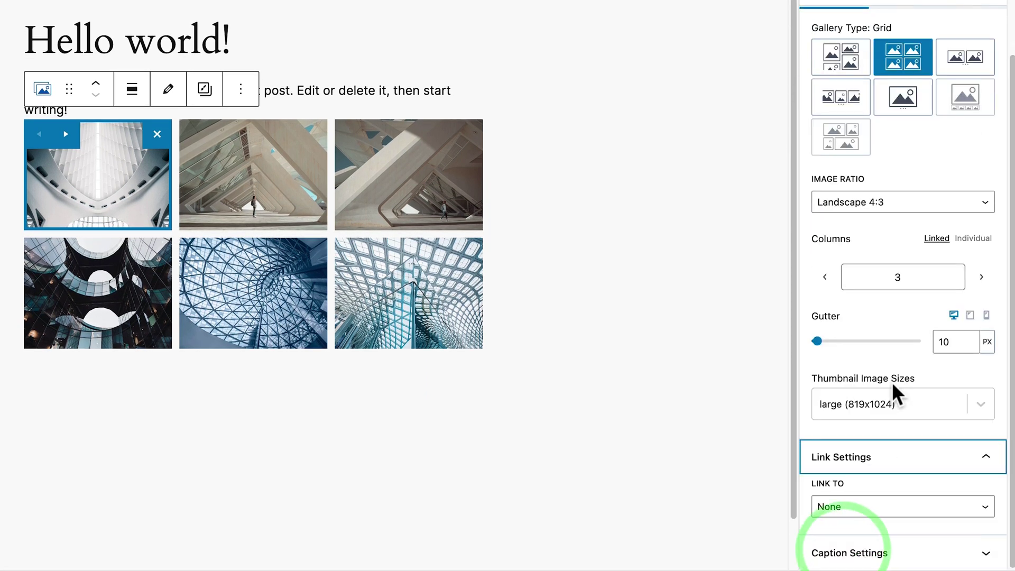
{"action": "left_click", "coordinate": [857, 506]}
{"action": "left_click", "coordinate": [849, 474]}
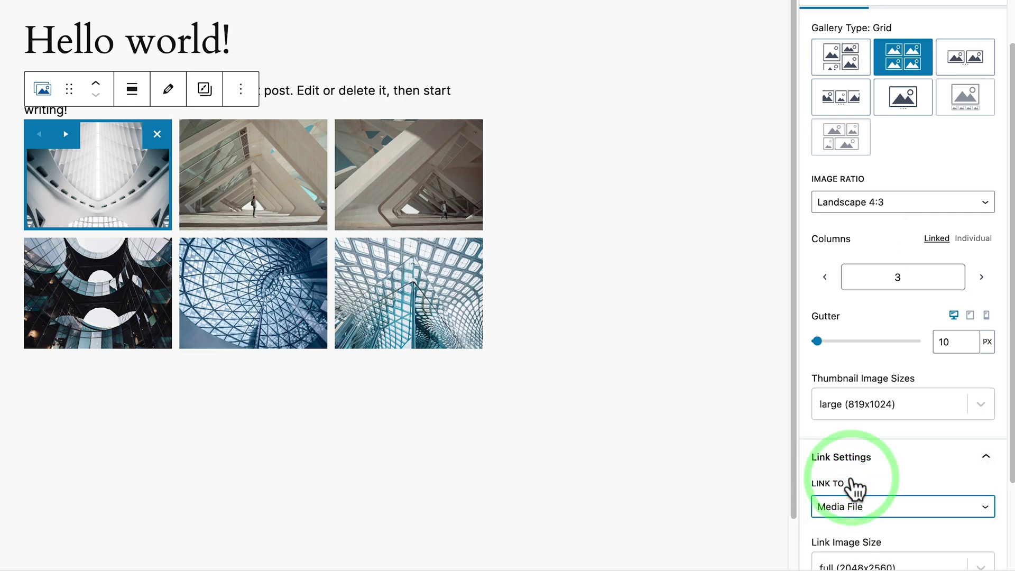
{"action": "scroll", "coordinate": [855, 487], "scroll_direction": "down", "scroll_amount": 3}
{"action": "left_click", "coordinate": [837, 509]}
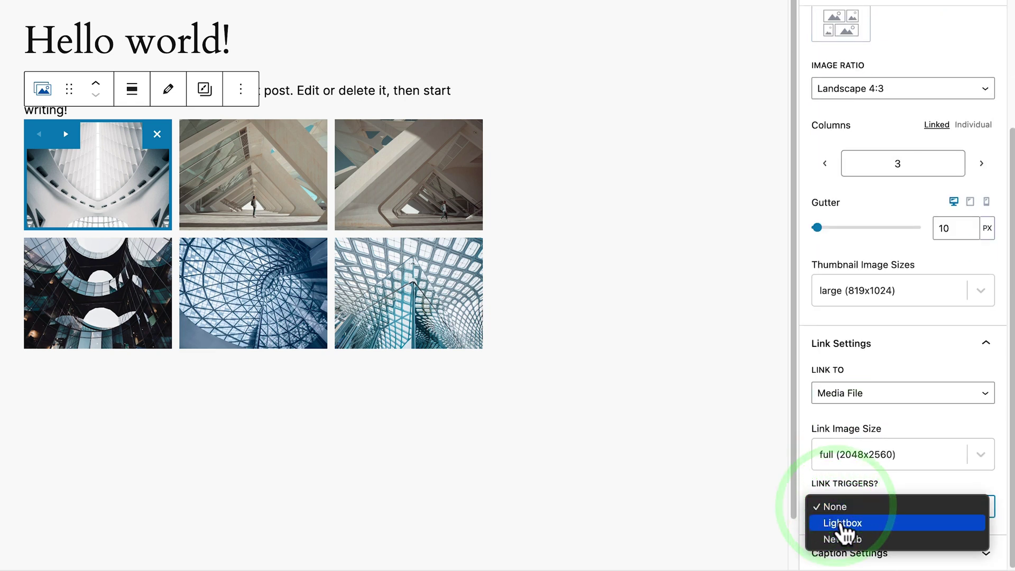
{"action": "left_click", "coordinate": [842, 523]}
Step: Turn on Show Captions for the gallery and update the post
{"action": "scroll", "coordinate": [863, 516], "scroll_direction": "down", "scroll_amount": 1}
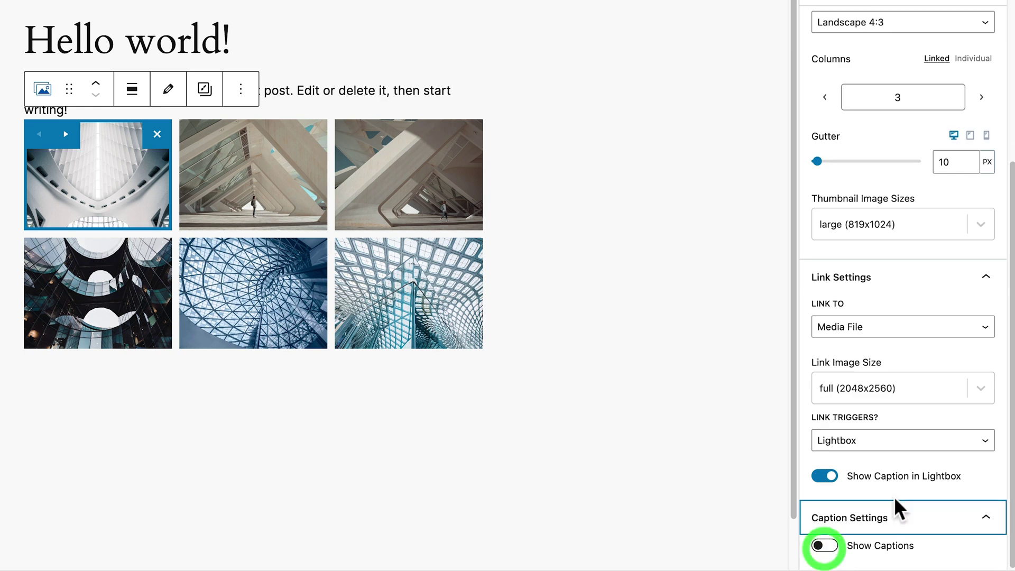
{"action": "left_click", "coordinate": [825, 546]}
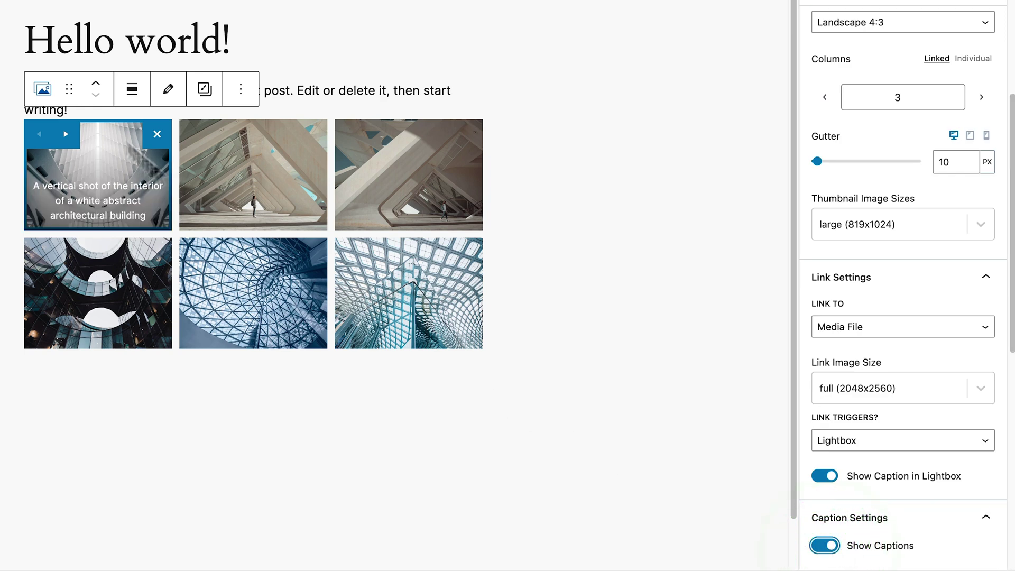
{"action": "left_click", "coordinate": [925, 107]}
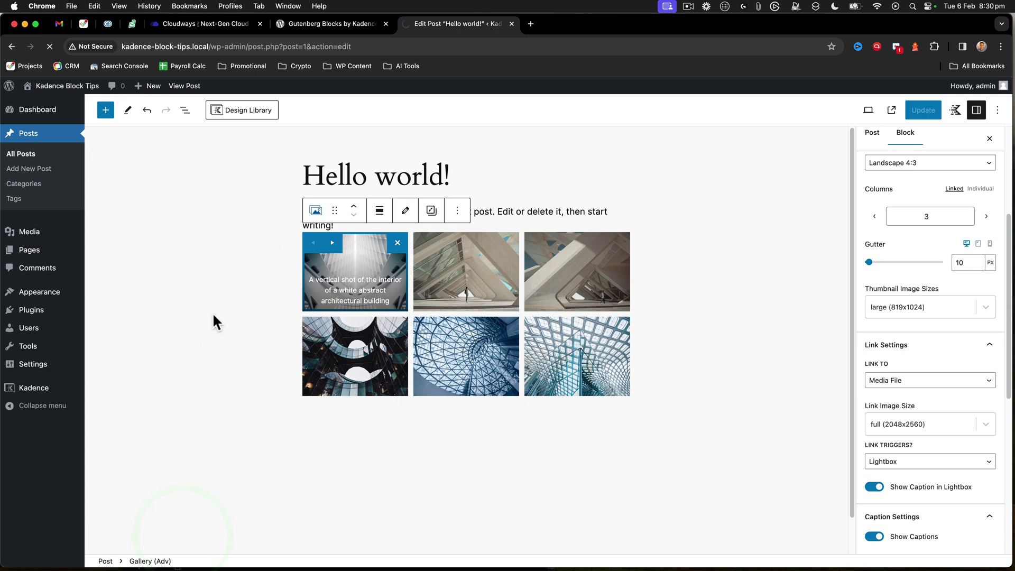
{"action": "left_click", "coordinate": [389, 340]}
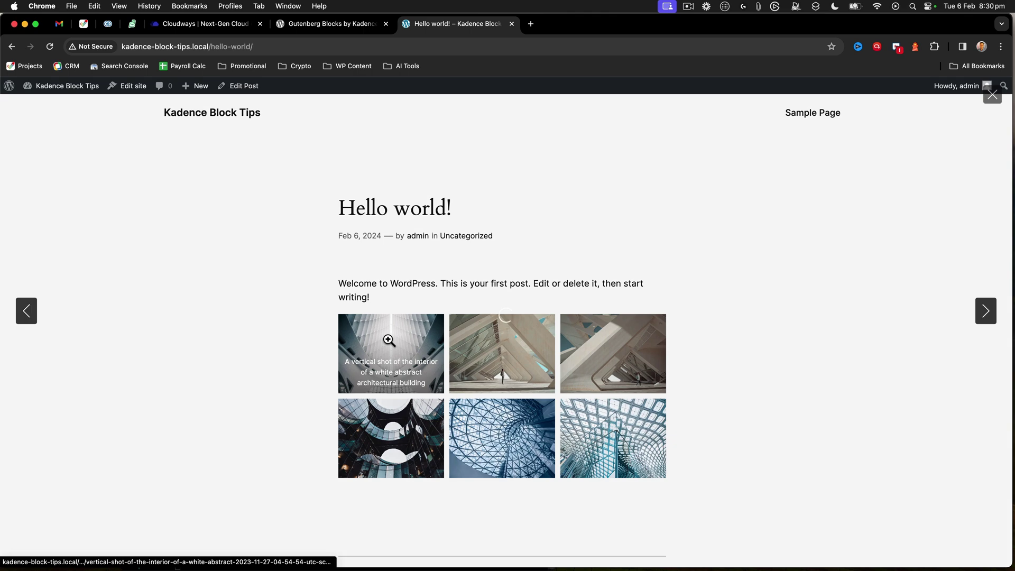
{"action": "left_click", "coordinate": [988, 313]}
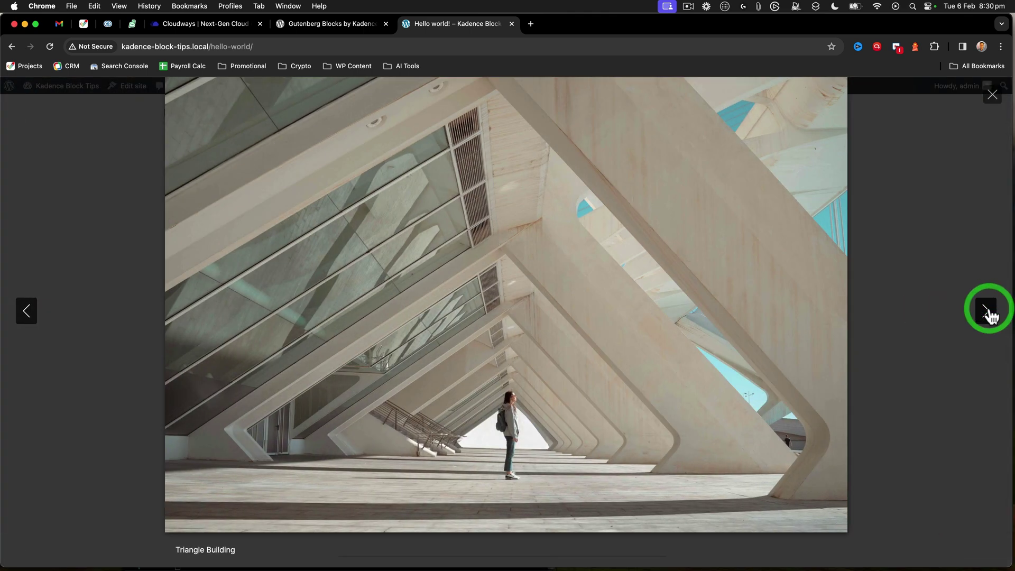
{"action": "left_click", "coordinate": [988, 313]}
{"action": "left_click", "coordinate": [25, 312]}
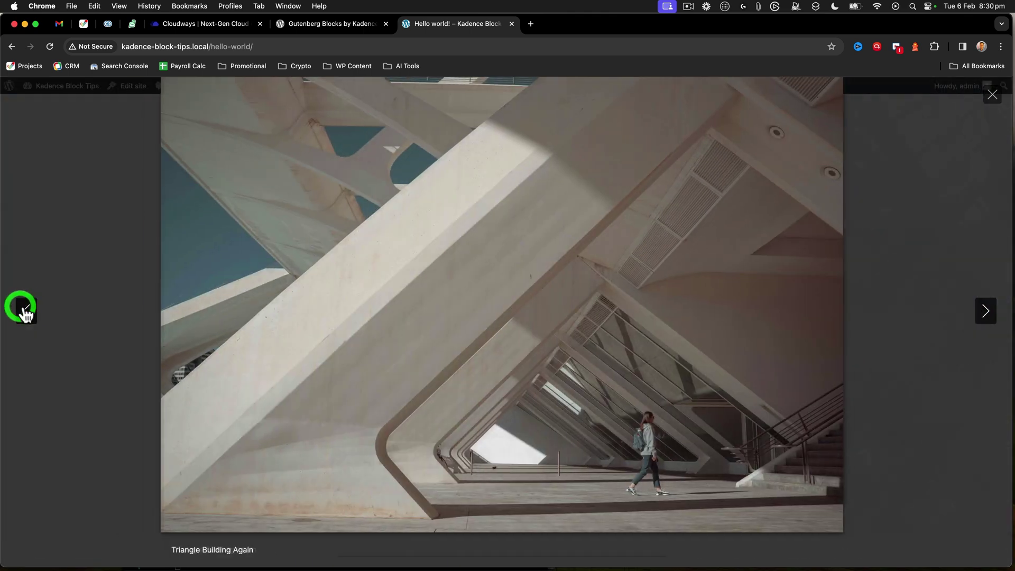
{"action": "left_click", "coordinate": [26, 312]}
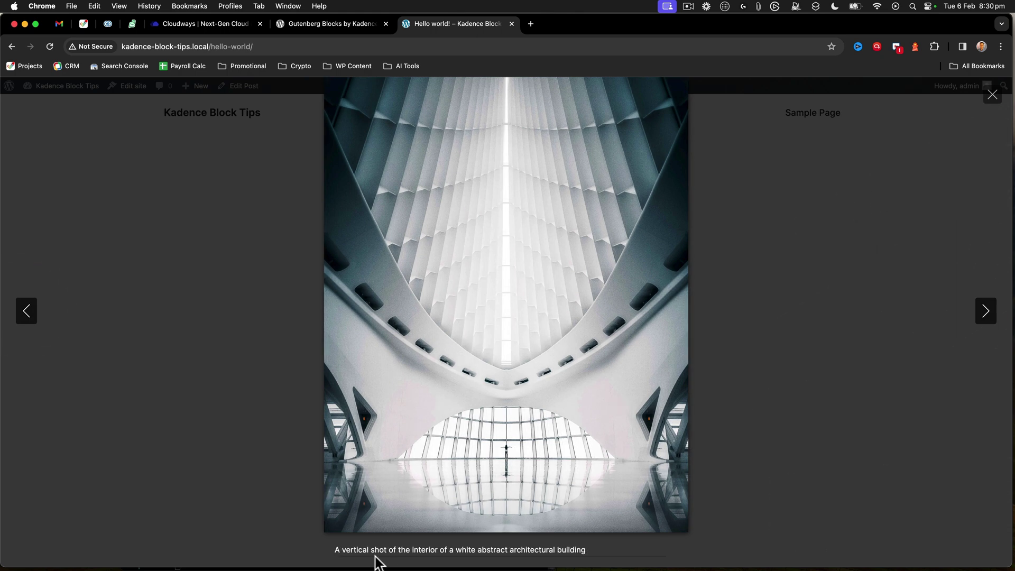
{"action": "left_click", "coordinate": [988, 313]}
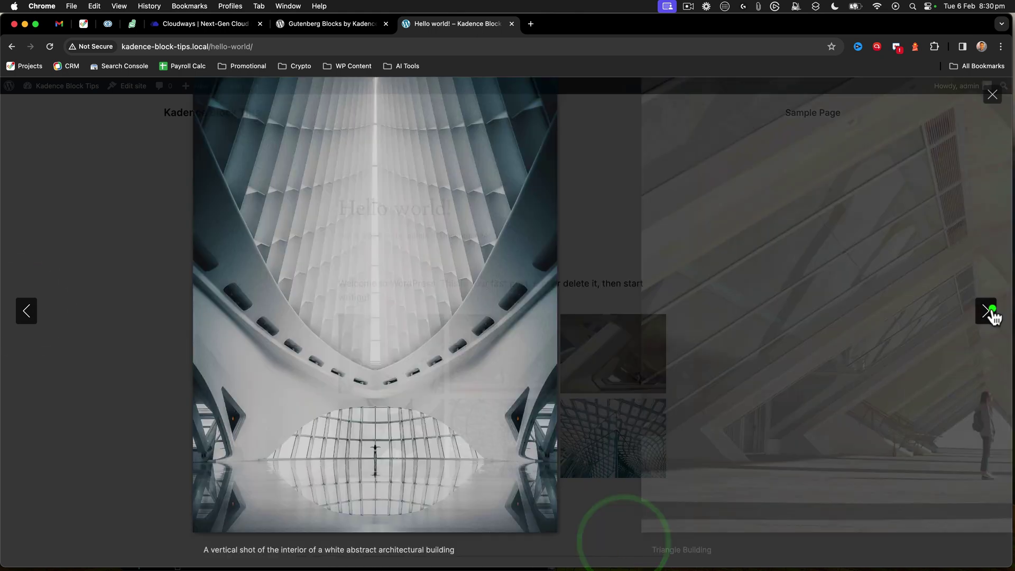
{"action": "left_click", "coordinate": [988, 313]}
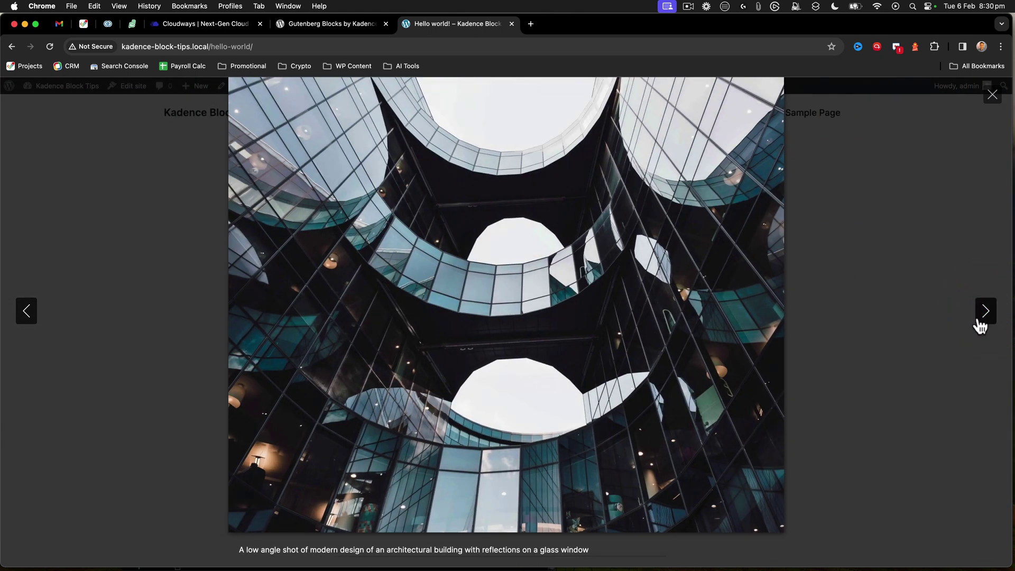
{"action": "left_click", "coordinate": [985, 313]}
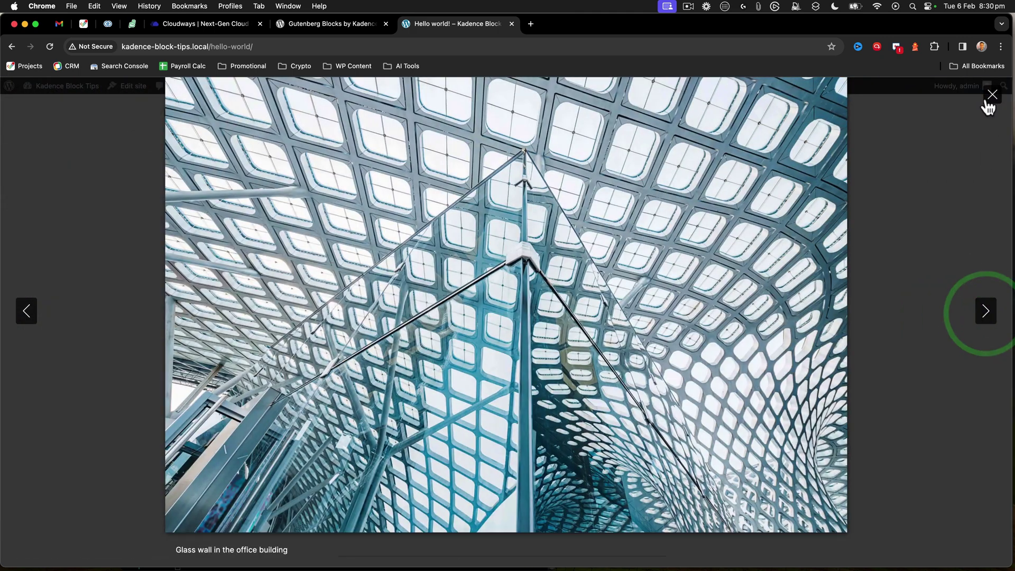
{"action": "left_click", "coordinate": [991, 95]}
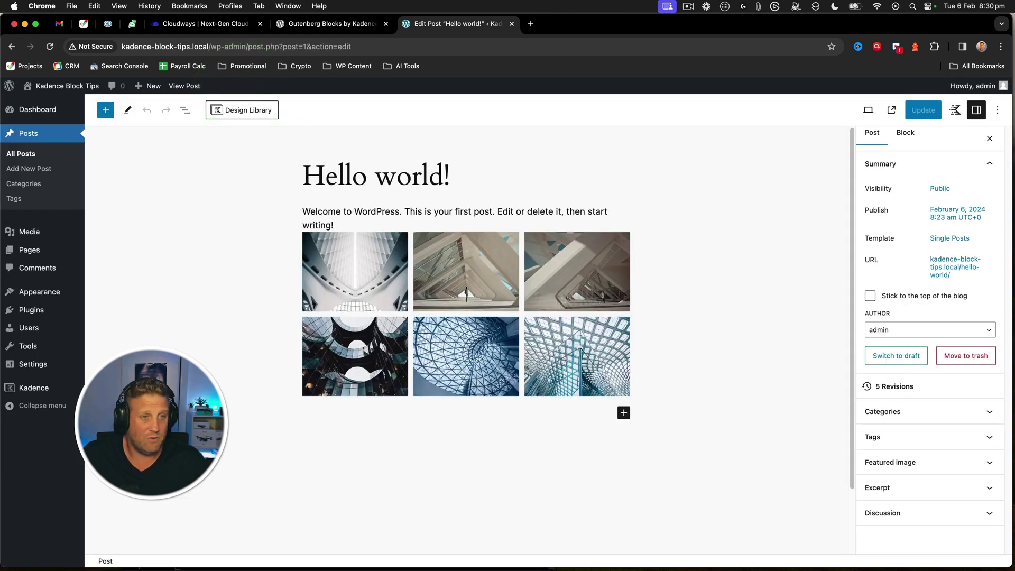
Step: Try Grayscale and Earlybird filters on the gallery images, then set Image Filter to None
{"action": "left_click", "coordinate": [358, 237]}
{"action": "left_click", "coordinate": [942, 201]}
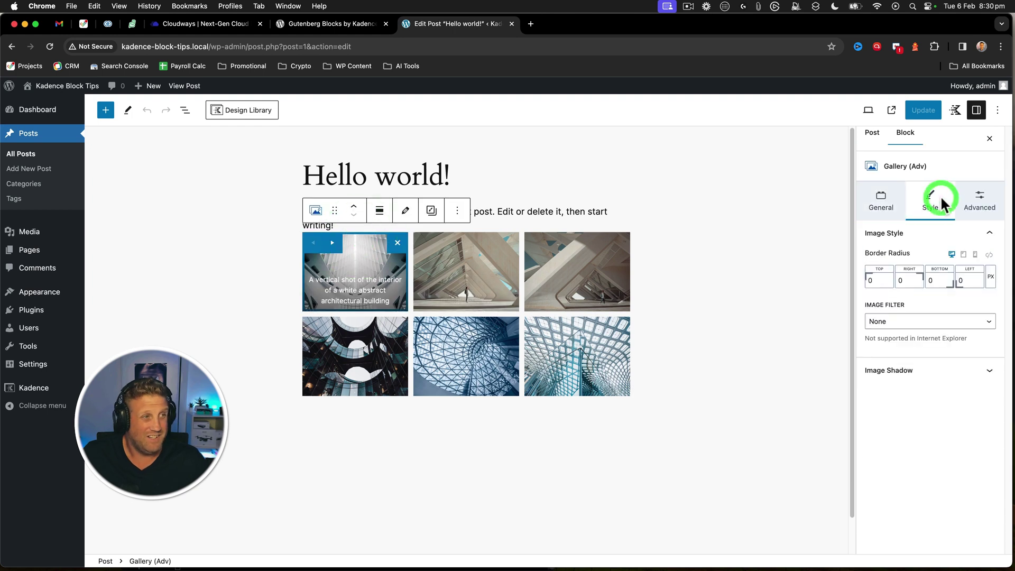
{"action": "left_click", "coordinate": [893, 321]}
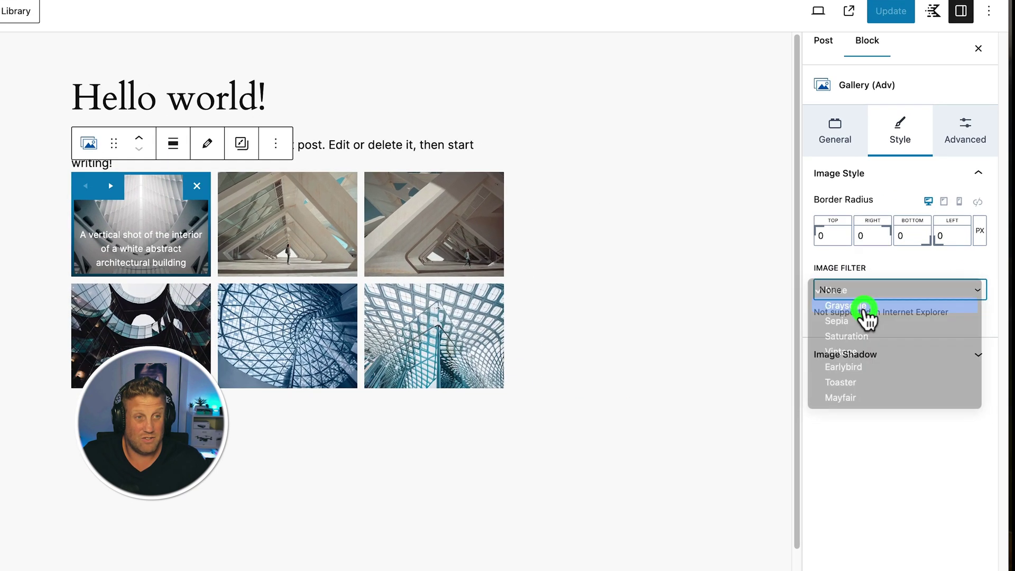
{"action": "left_click", "coordinate": [903, 334]}
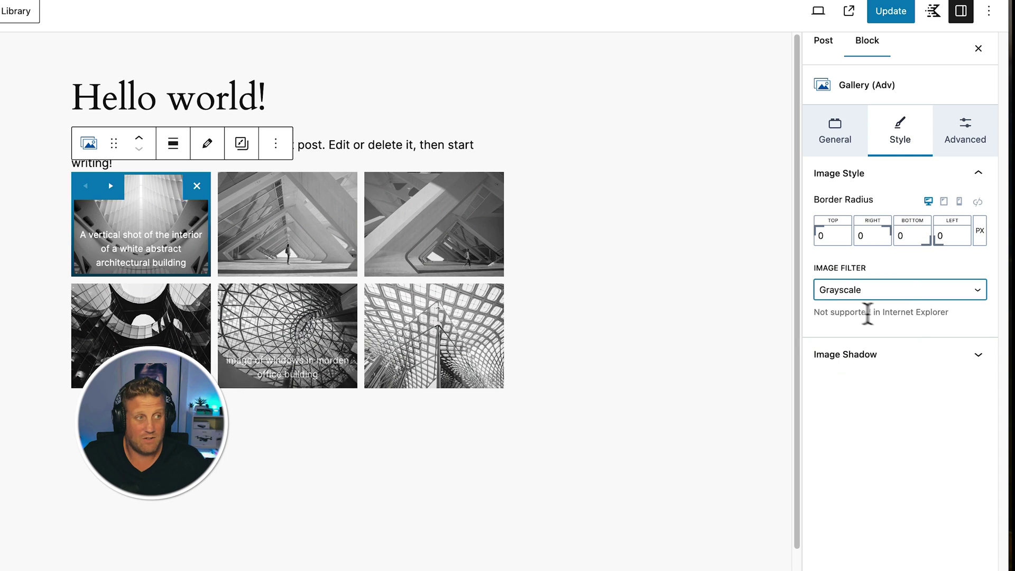
{"action": "left_click", "coordinate": [846, 292]}
{"action": "left_click", "coordinate": [849, 352]}
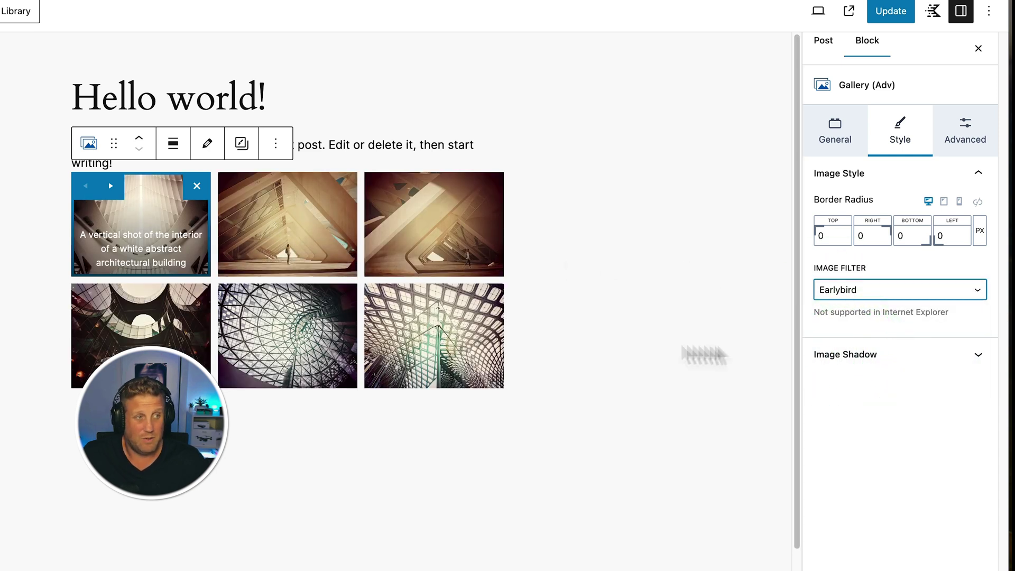
{"action": "left_click", "coordinate": [834, 291]}
{"action": "left_click", "coordinate": [840, 213]}
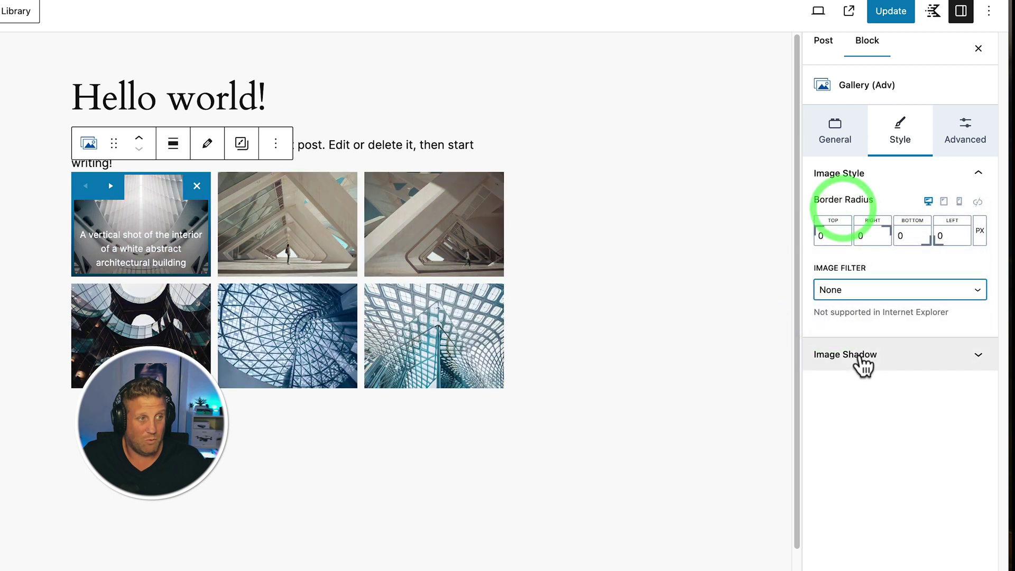
Step: Enable the image shadow and compare its Normal and Hover settings
{"action": "left_click", "coordinate": [860, 355]}
{"action": "left_click", "coordinate": [826, 381]}
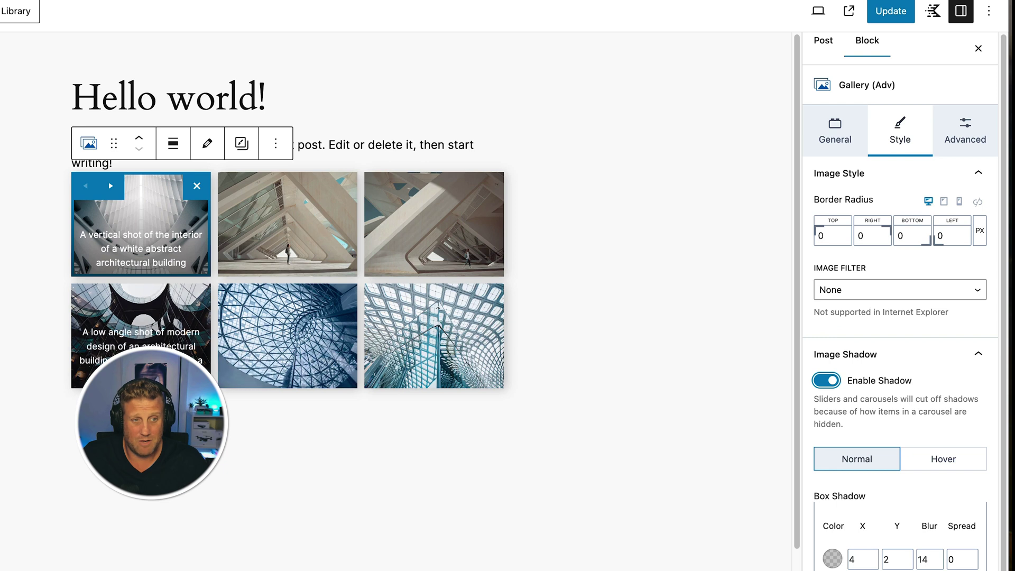
{"action": "scroll", "coordinate": [907, 466], "scroll_direction": "down", "scroll_amount": 1}
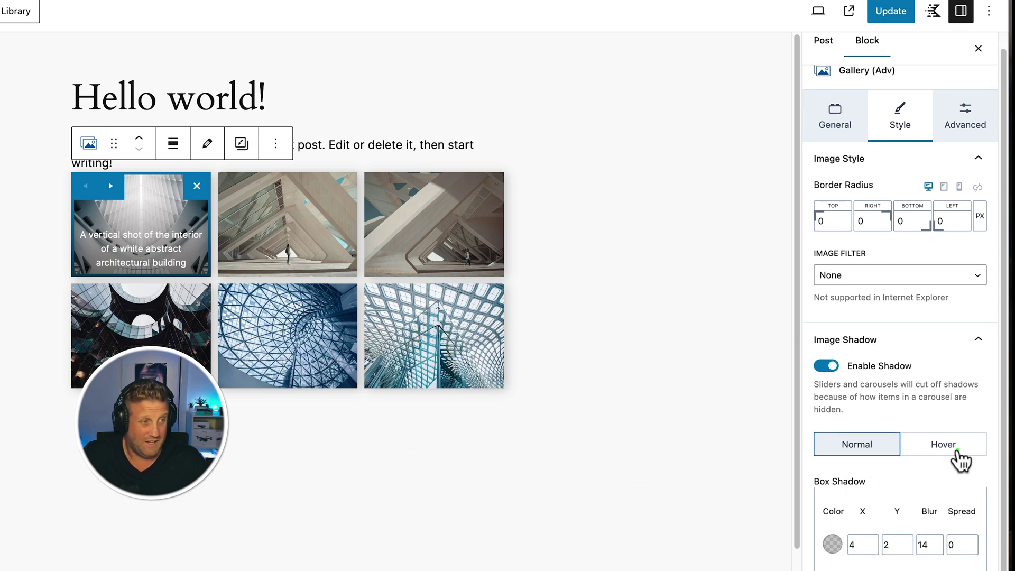
{"action": "left_click", "coordinate": [957, 450]}
{"action": "left_click", "coordinate": [851, 444]}
{"action": "left_click", "coordinate": [928, 444]}
{"action": "left_click", "coordinate": [867, 445]}
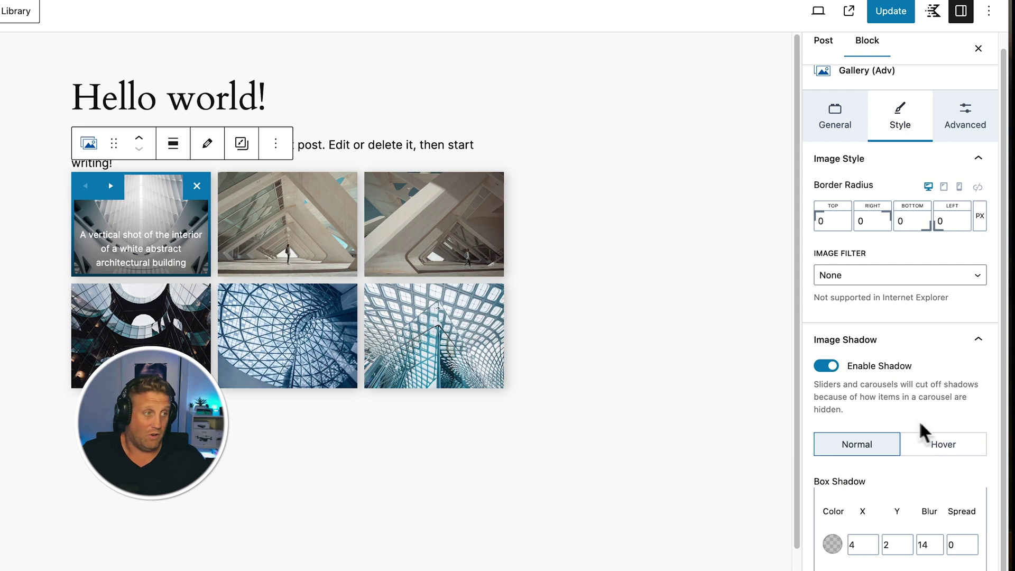
Step: Inspect the Advanced tab's Block Defaults and HTML anchor/CSS panels, then return to General settings
{"action": "left_click", "coordinate": [964, 109]}
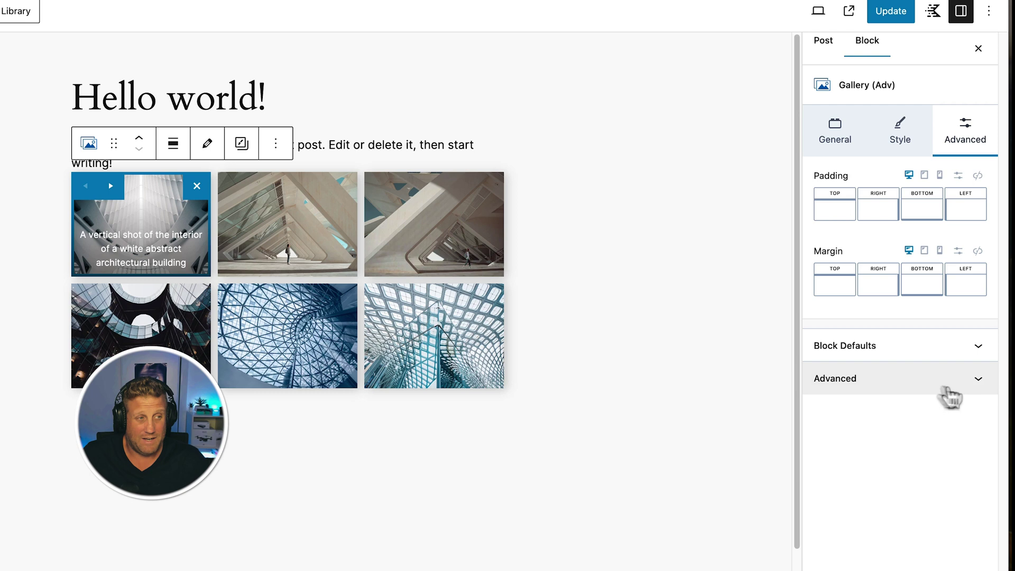
{"action": "left_click", "coordinate": [899, 346]}
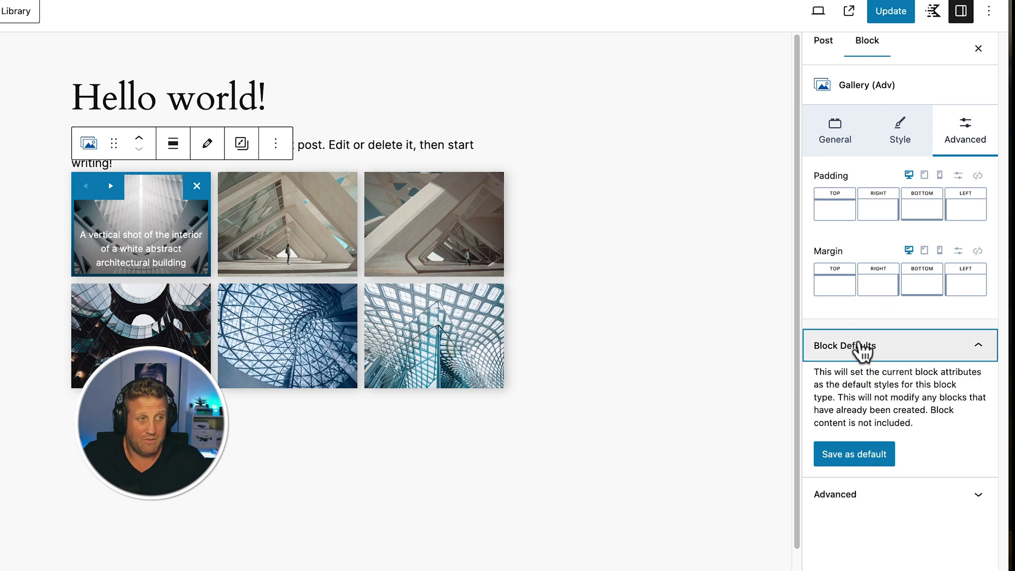
{"action": "left_click", "coordinate": [859, 344]}
{"action": "left_click", "coordinate": [841, 378]}
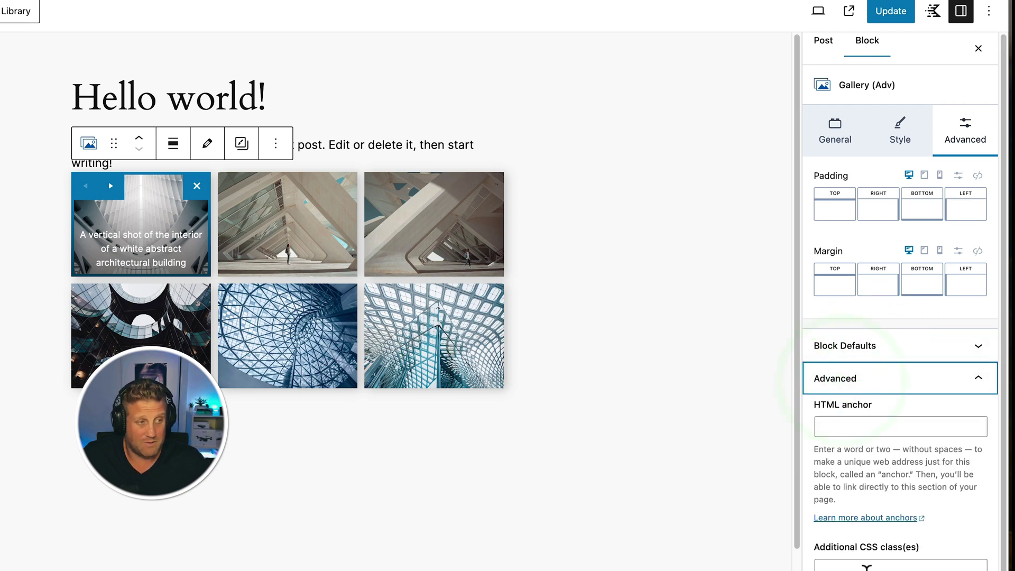
{"action": "left_click", "coordinate": [846, 378]}
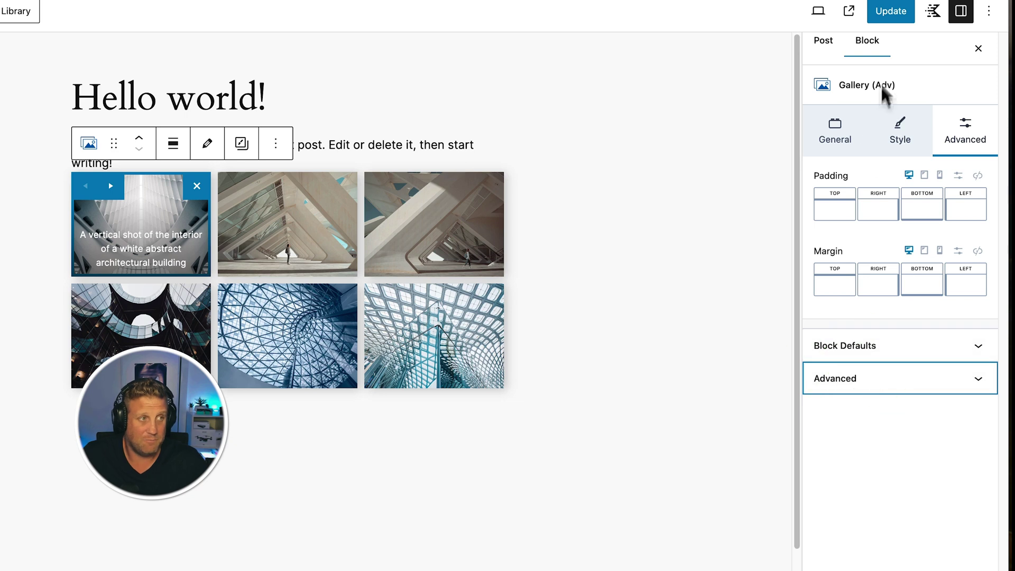
{"action": "left_click", "coordinate": [829, 150]}
{"action": "scroll", "coordinate": [874, 339], "scroll_direction": "down", "scroll_amount": 1}
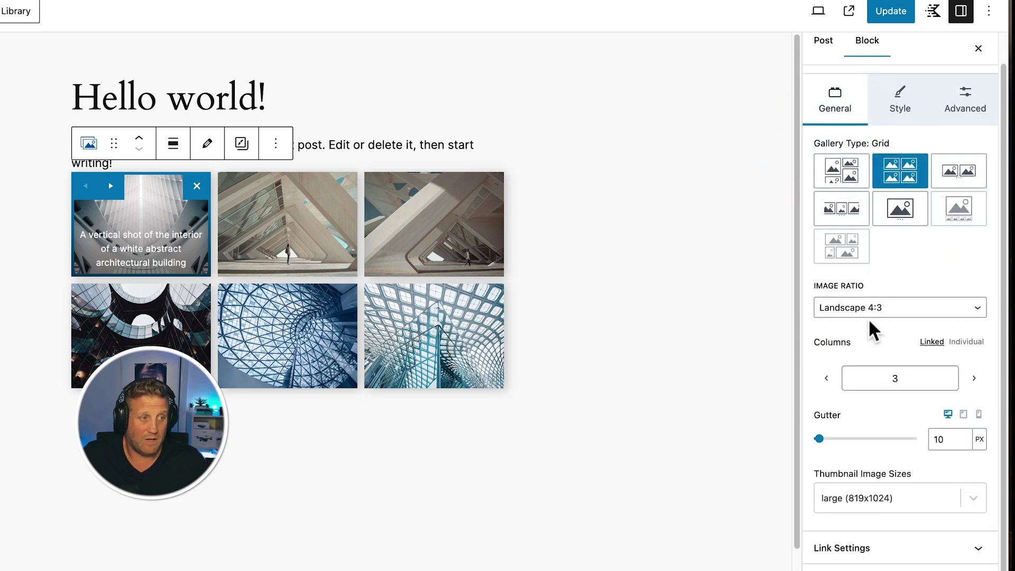
{"action": "scroll", "coordinate": [889, 264], "scroll_direction": "up", "scroll_amount": 1}
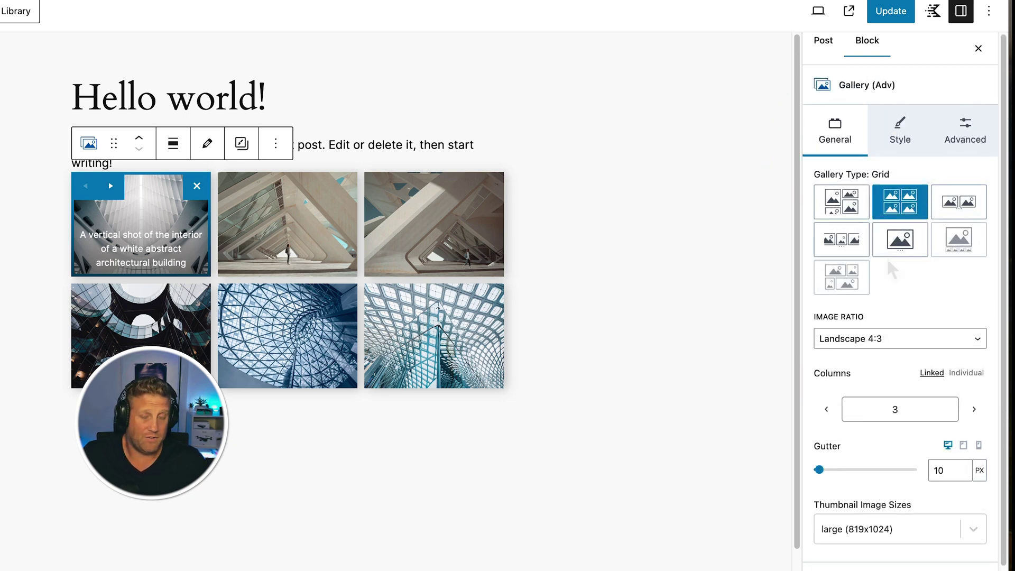